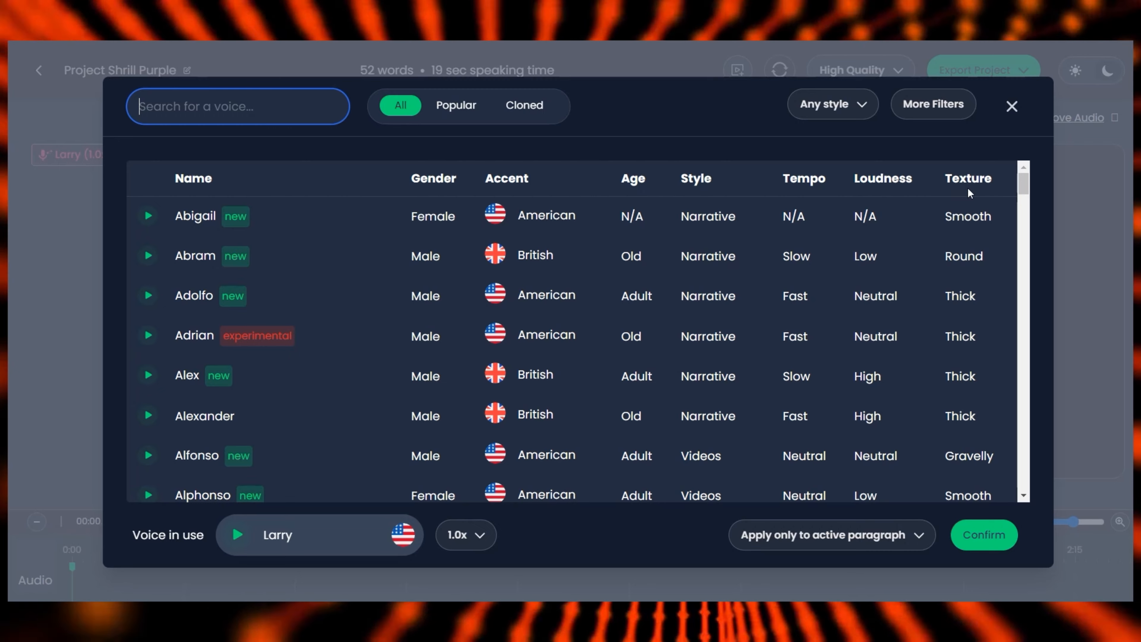
scroll(221, 281, down, 5)
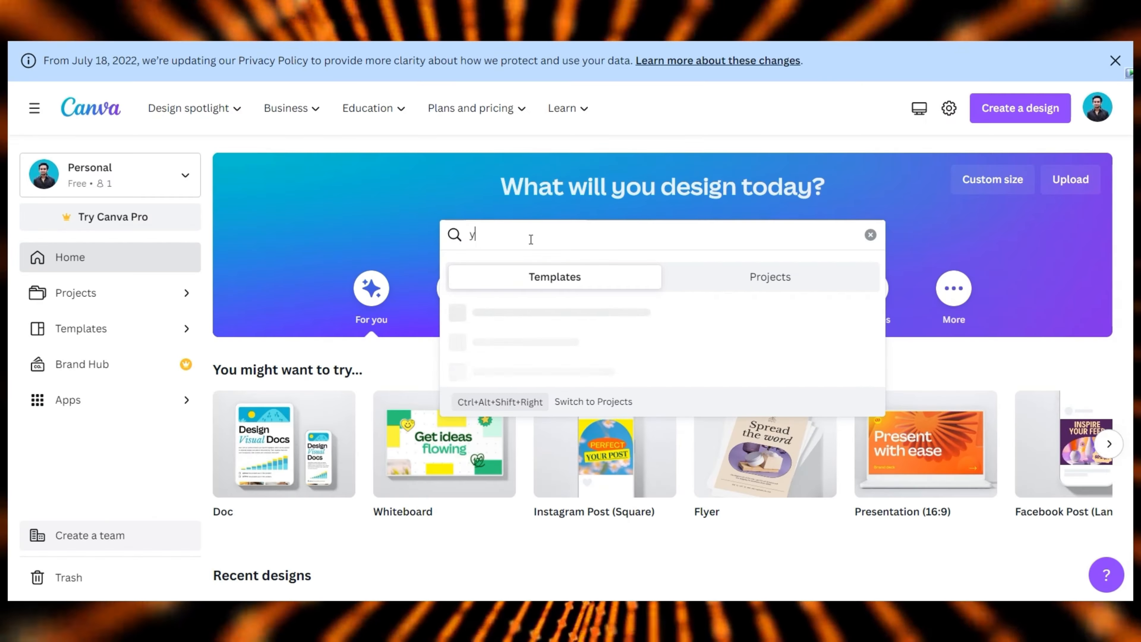
- In Canva, search the templates for youtube shorts and open the Black Modern Video Night City template
text(short)
key(Return)
scroll(600, 340, down, 5)
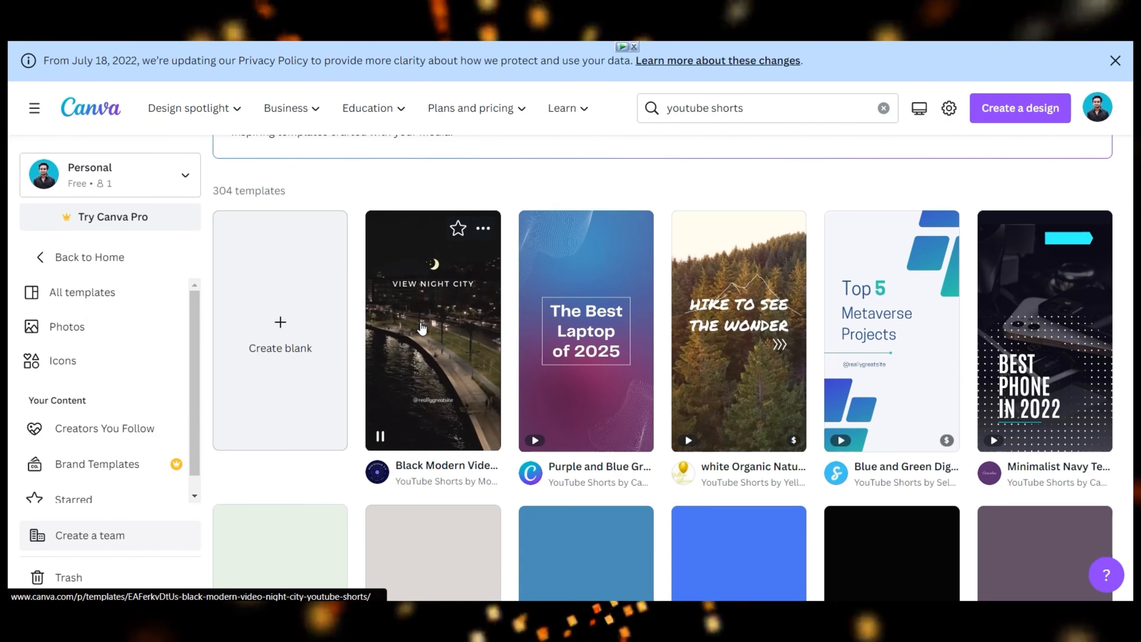
click(434, 404)
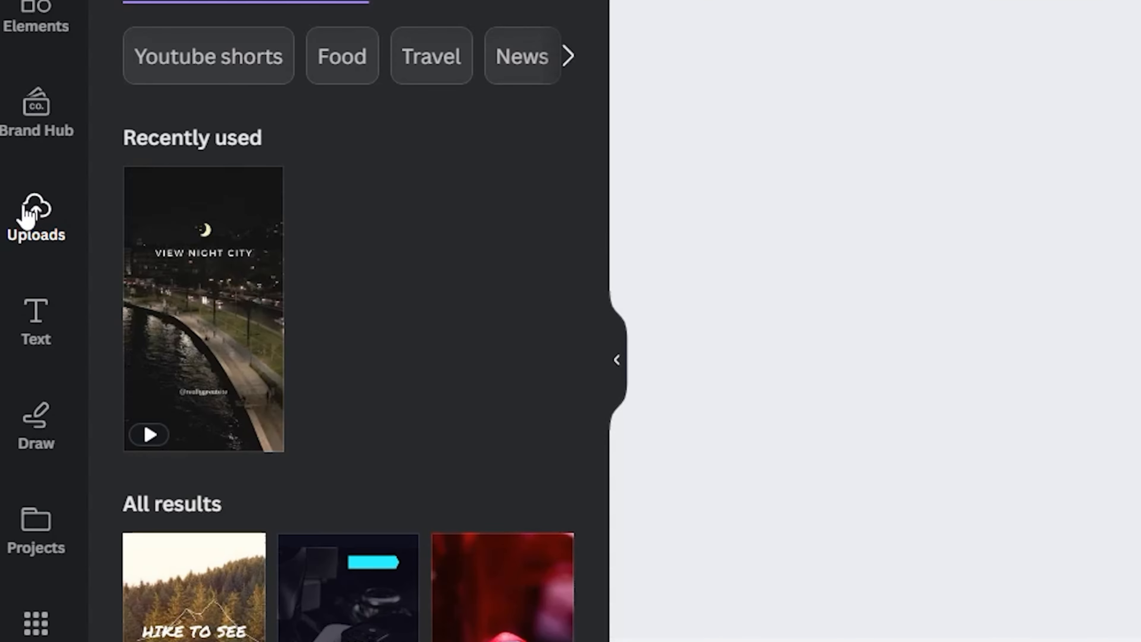
- Upload the audio file The tiger is a m 1.wav and add it to the timeline
click(56, 272)
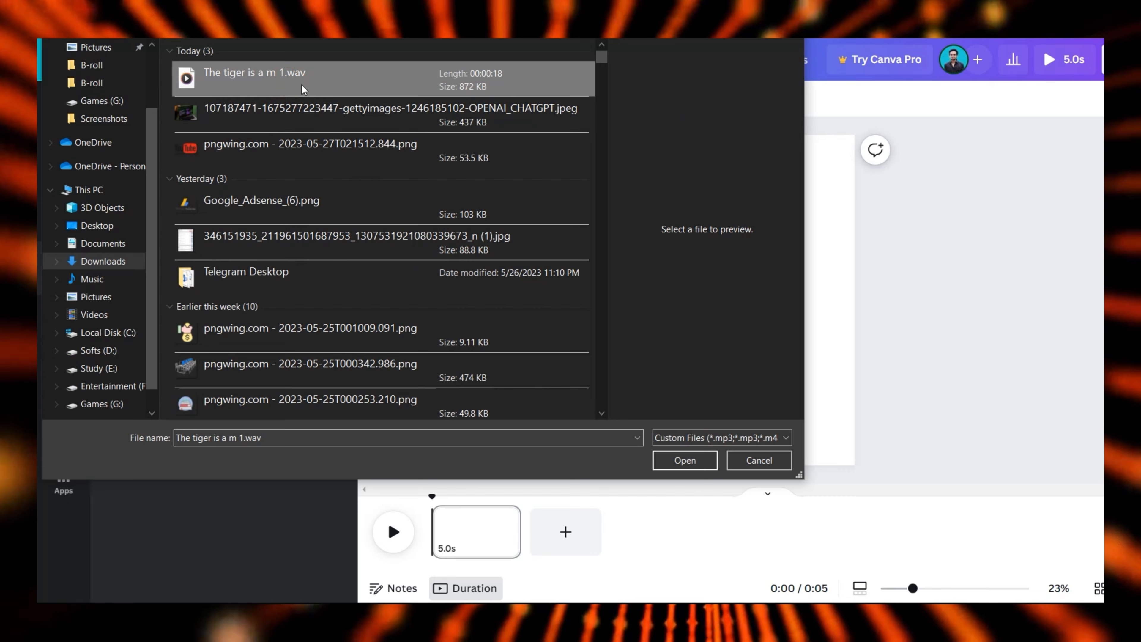
click(683, 462)
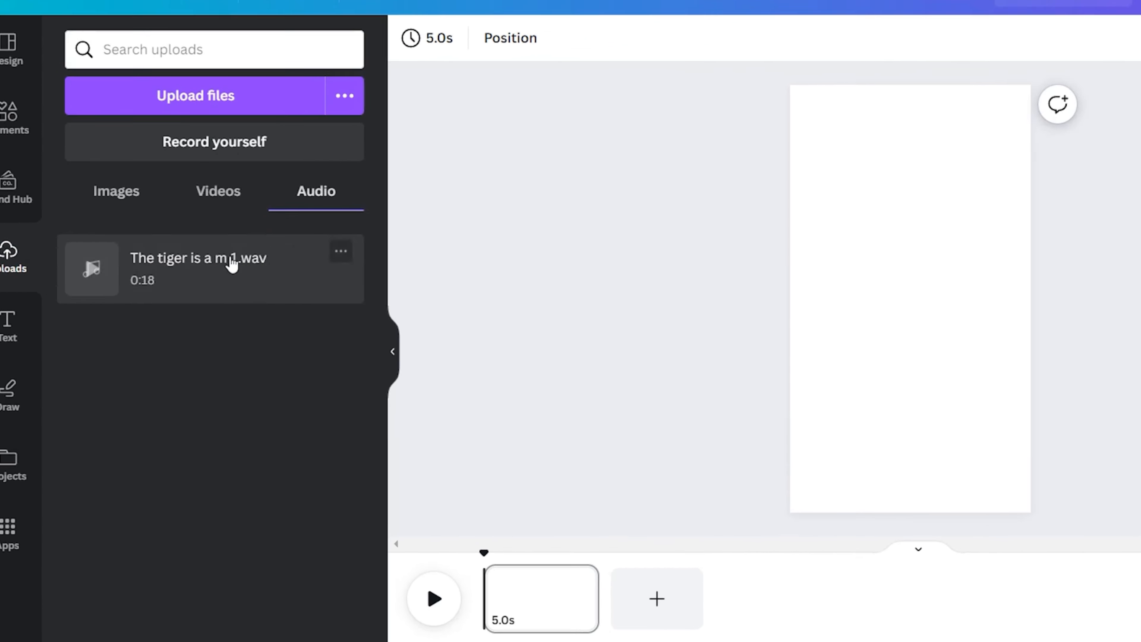
drag(238, 270, 454, 510)
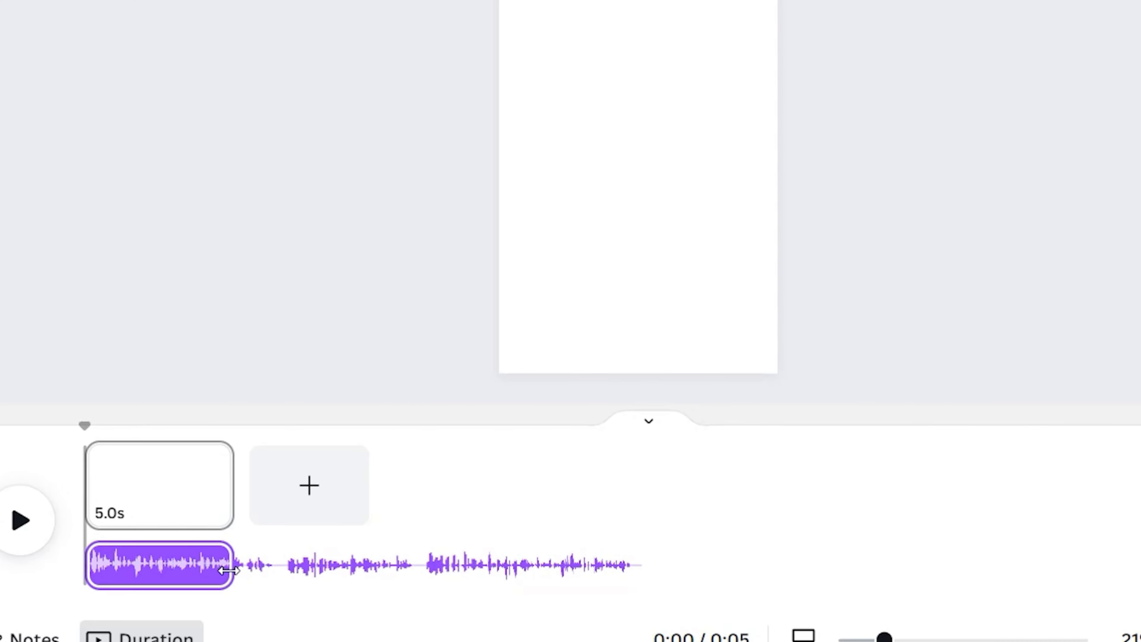
- Extend the voiceover track to its full length and set the blank page's duration to 18.6 s to match
drag(518, 547, 538, 547)
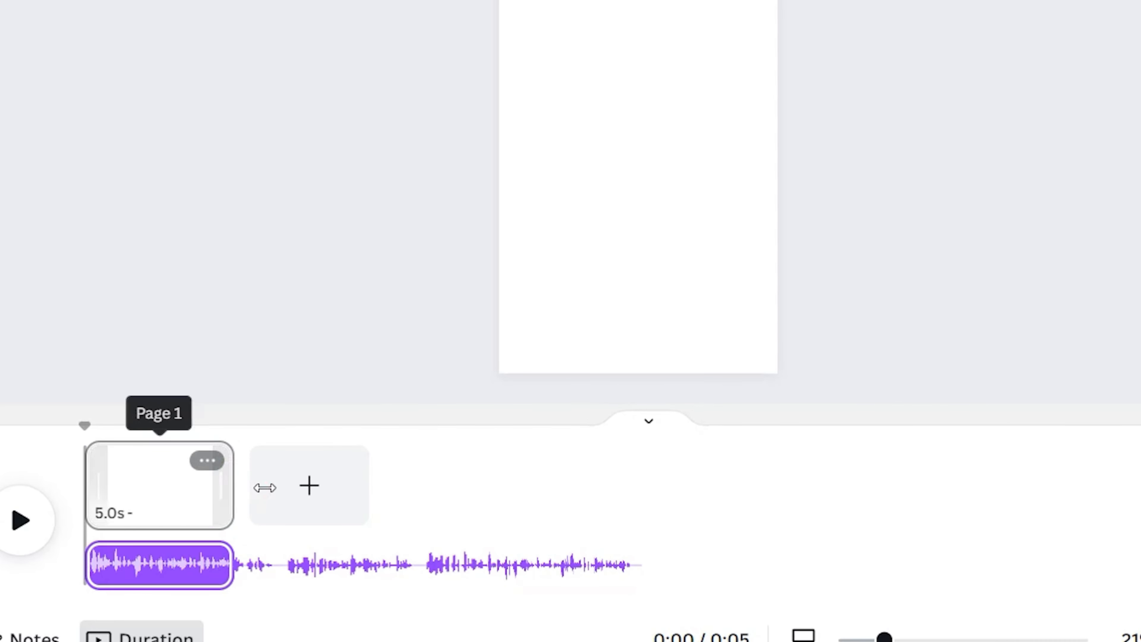
drag(265, 488, 721, 510)
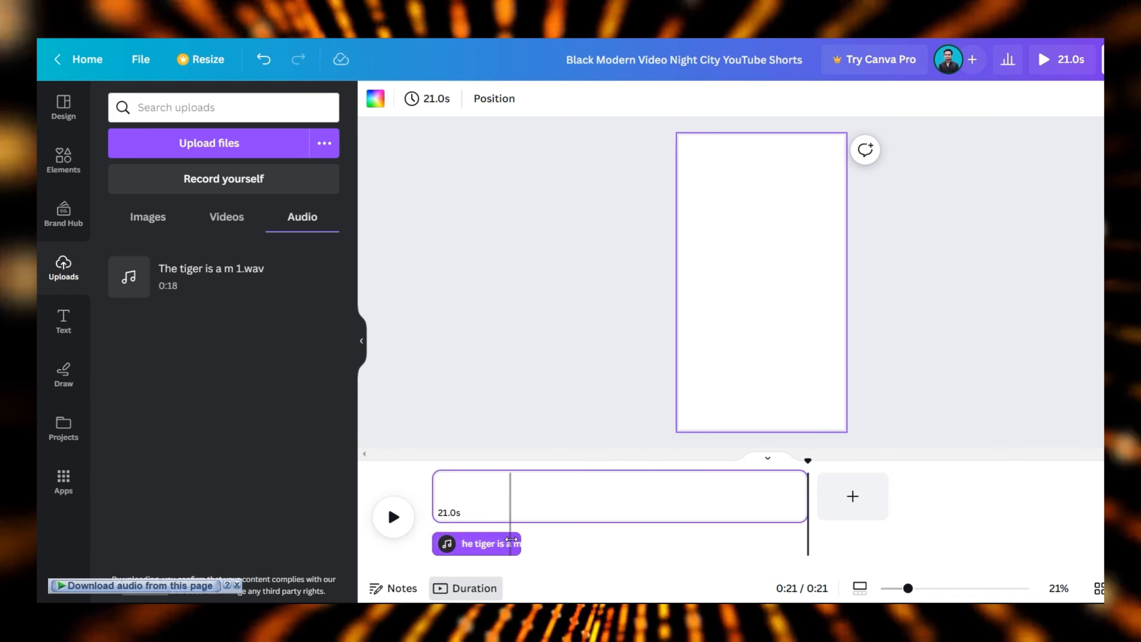
click(336, 557)
drag(336, 557, 683, 556)
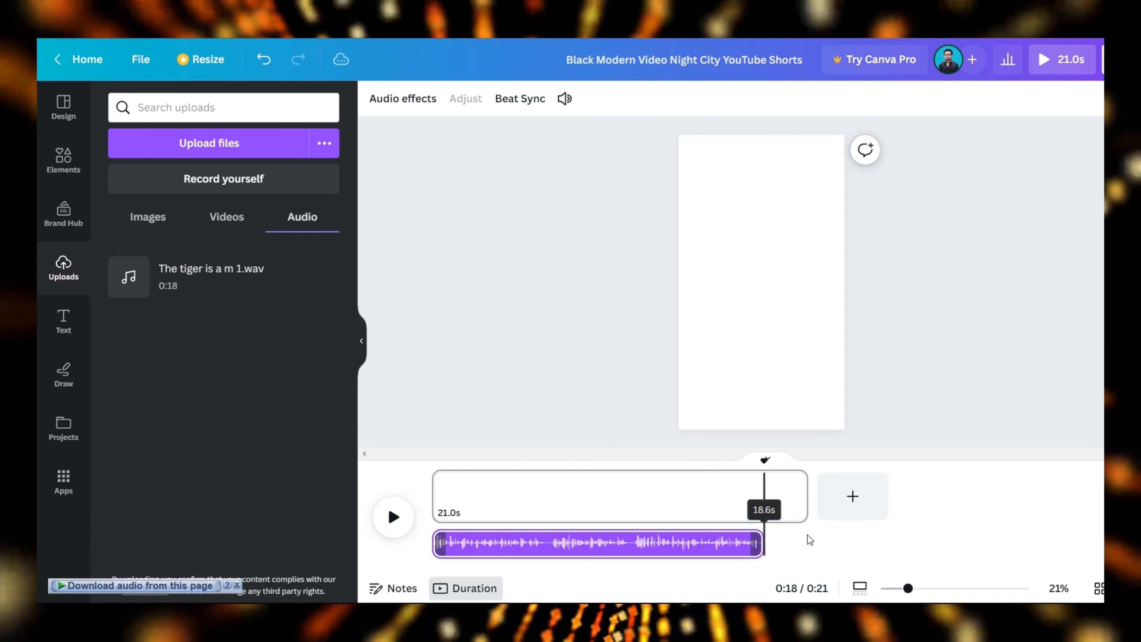
drag(805, 497, 762, 496)
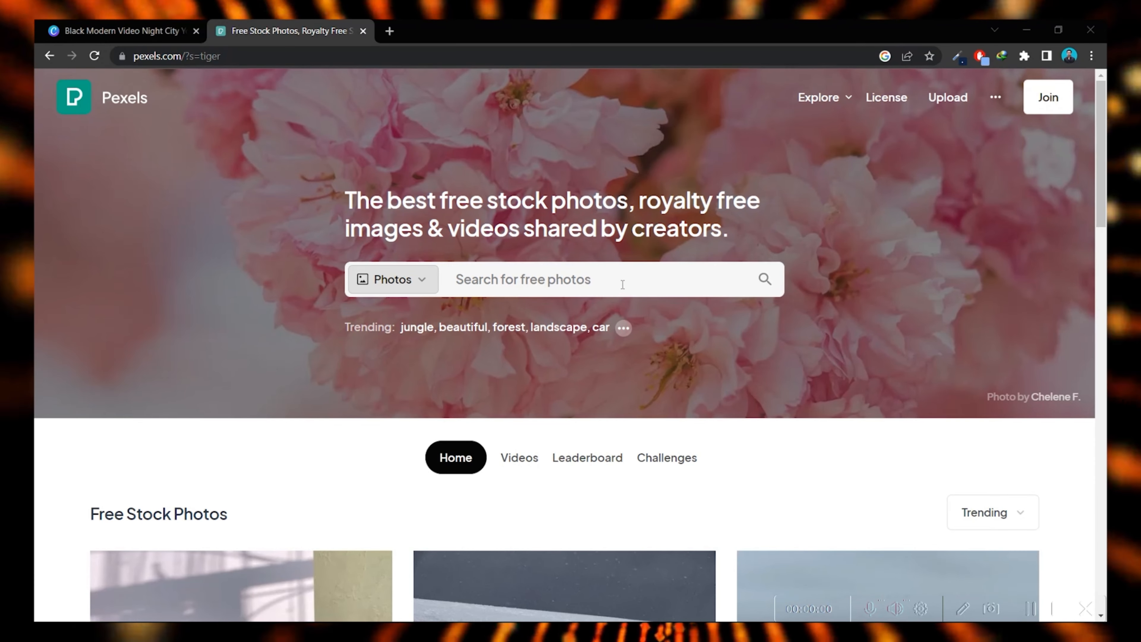
- Switch to Pexels and search the photos for photos of tiger
click(622, 285)
text(p)
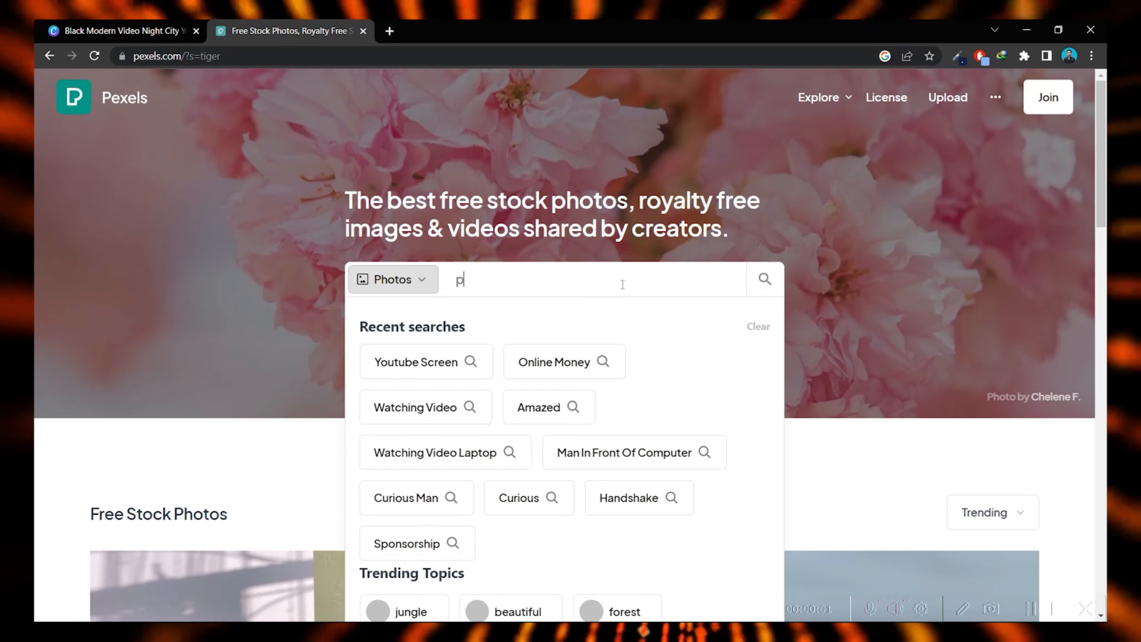
text(ho)
text(tos of ti)
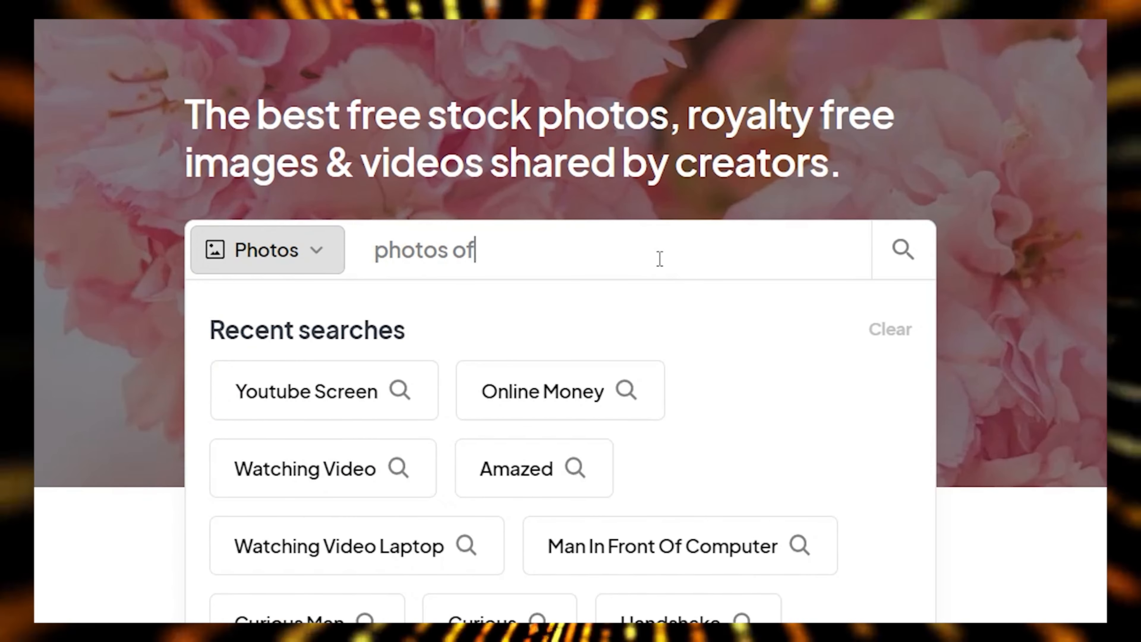
text(ger)
key(Return)
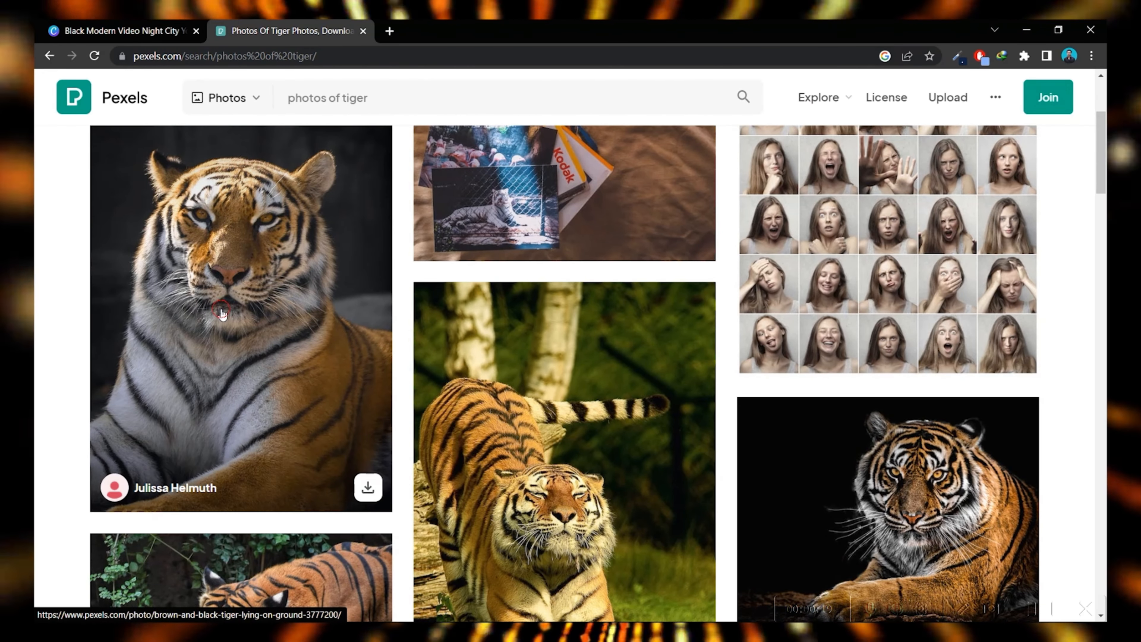
- Get the Pexels photo of the tiger lying on the ground and place it on the blank 18.6 s page in Canva
click(221, 312)
drag(111, 28, 464, 526)
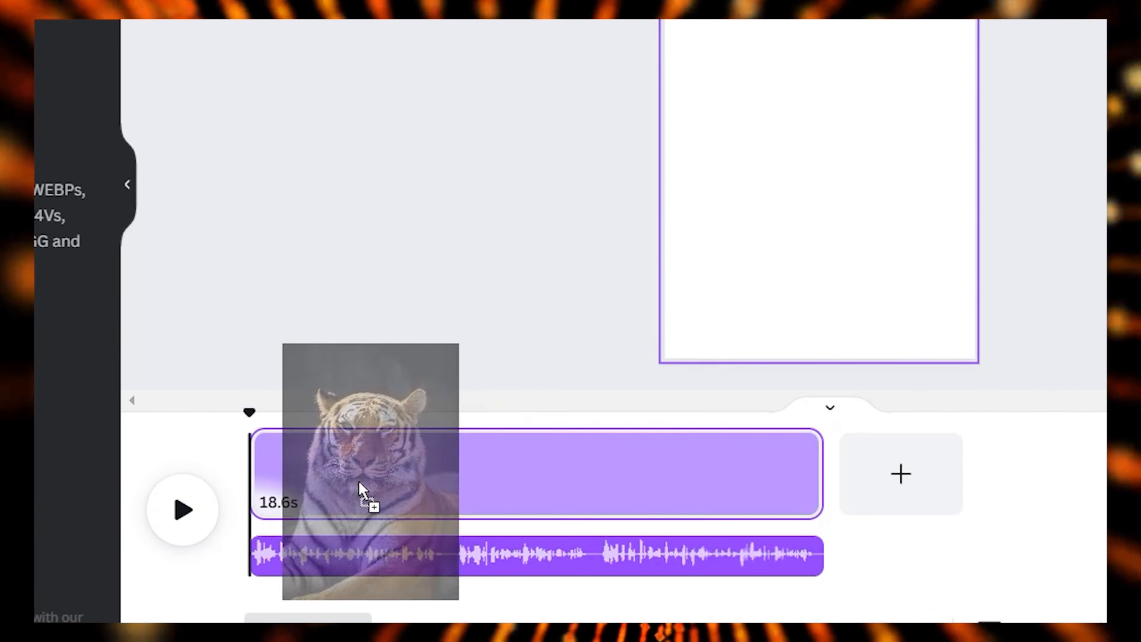
drag(358, 482, 357, 496)
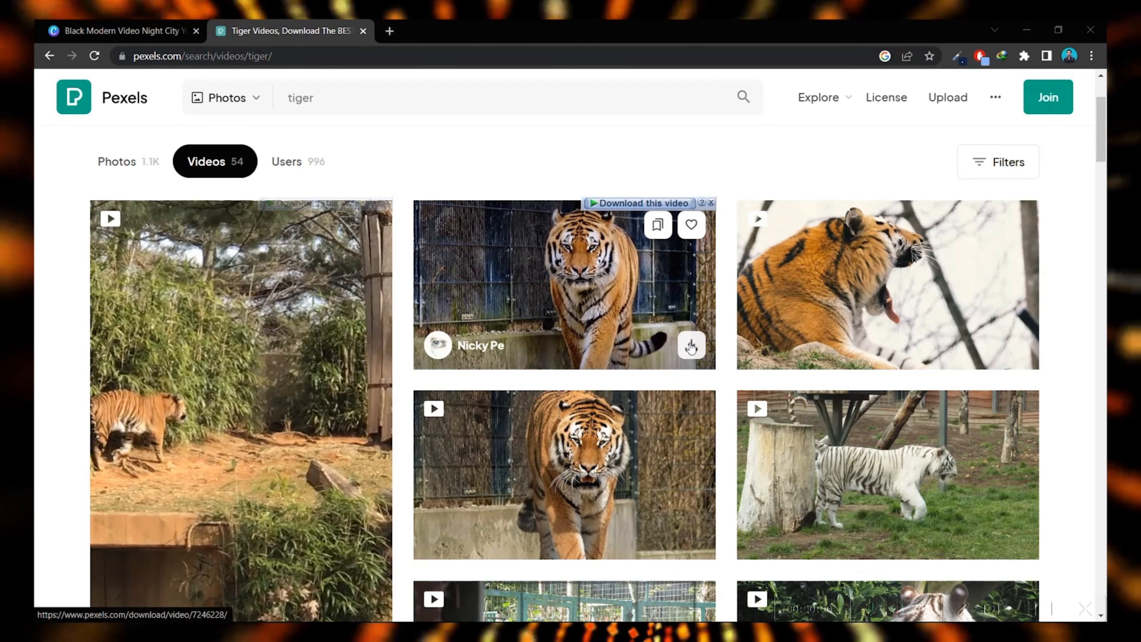
- Download the Pexels video of the tiger walking along the fence and dismiss the download window
click(688, 342)
click(566, 385)
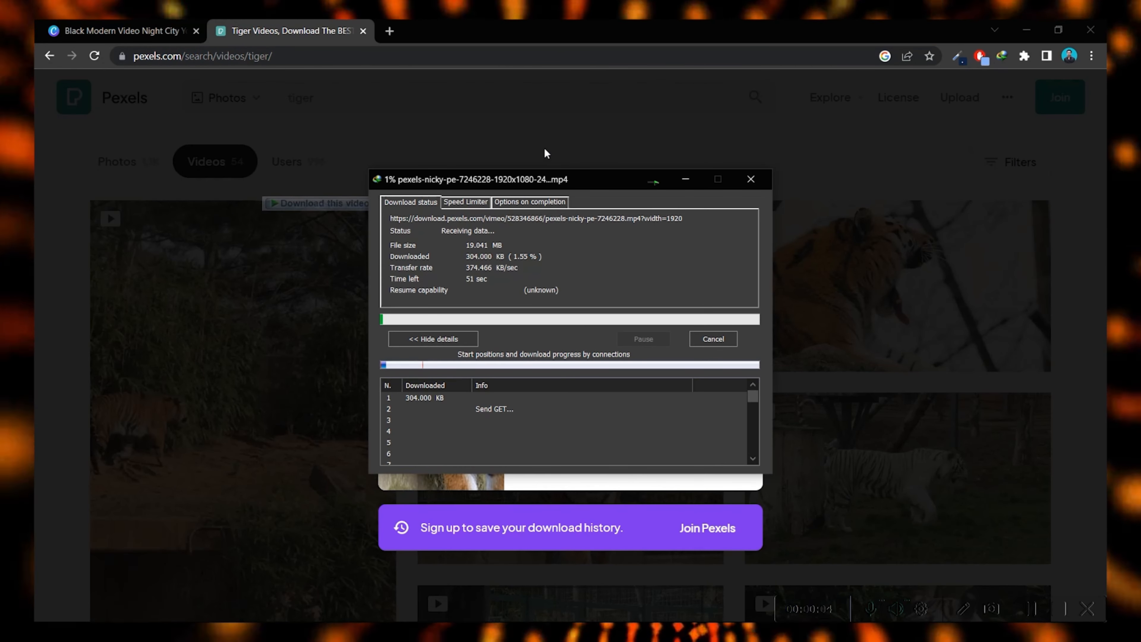
click(544, 148)
- Find the Pexels video of the tiger lying on leafy ground with its back to the camera and download it
scroll(562, 216, down, 3)
scroll(585, 291, down, 5)
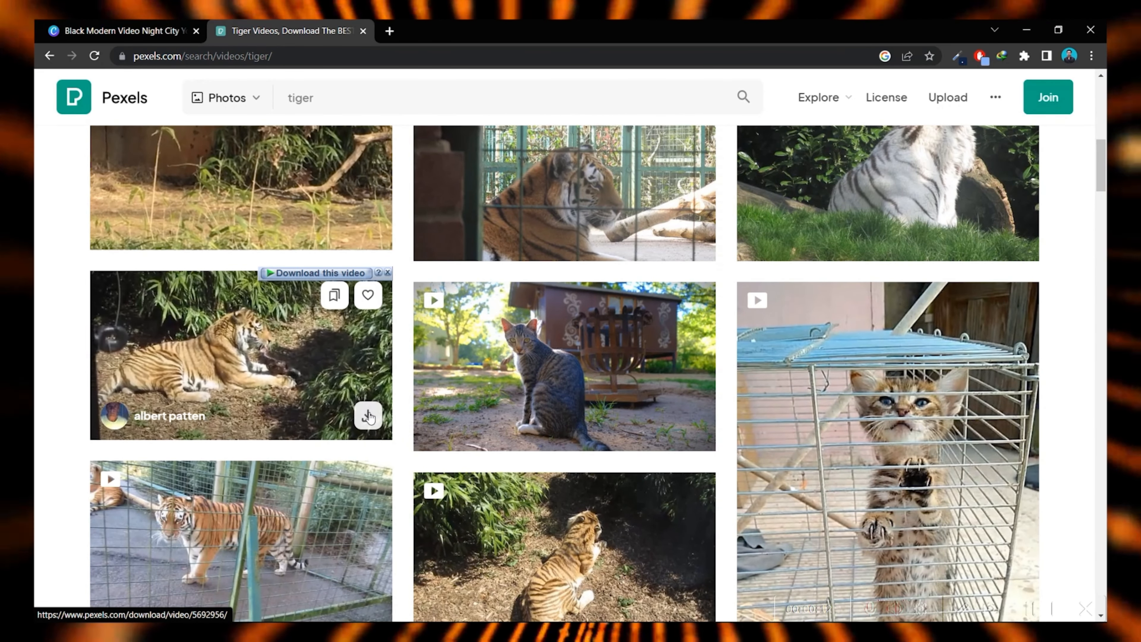
scroll(373, 416, down, 3)
scroll(379, 417, down, 2)
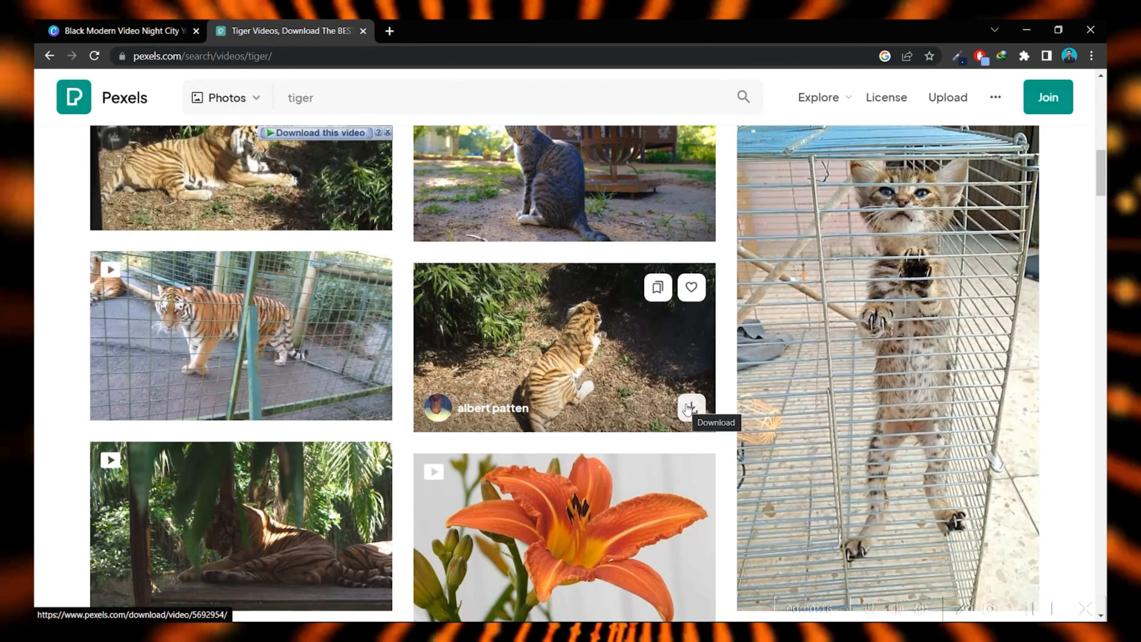
click(689, 409)
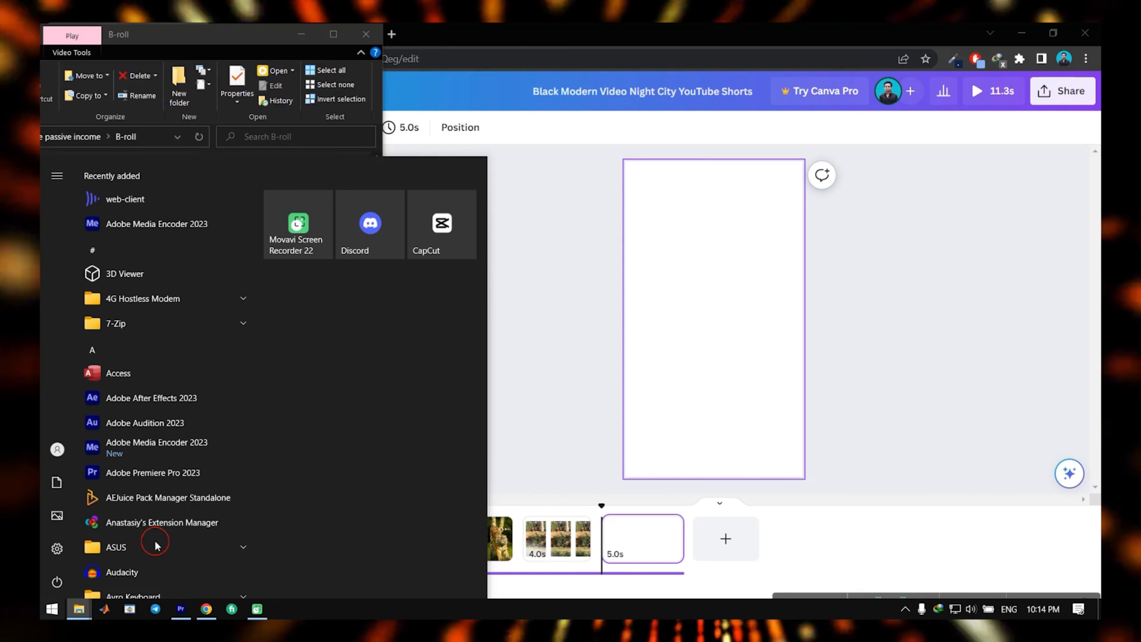
- Add two downloaded tiger clips from the B-roll folder to the Canva timeline, each on its own page
drag(162, 434, 631, 539)
click(707, 541)
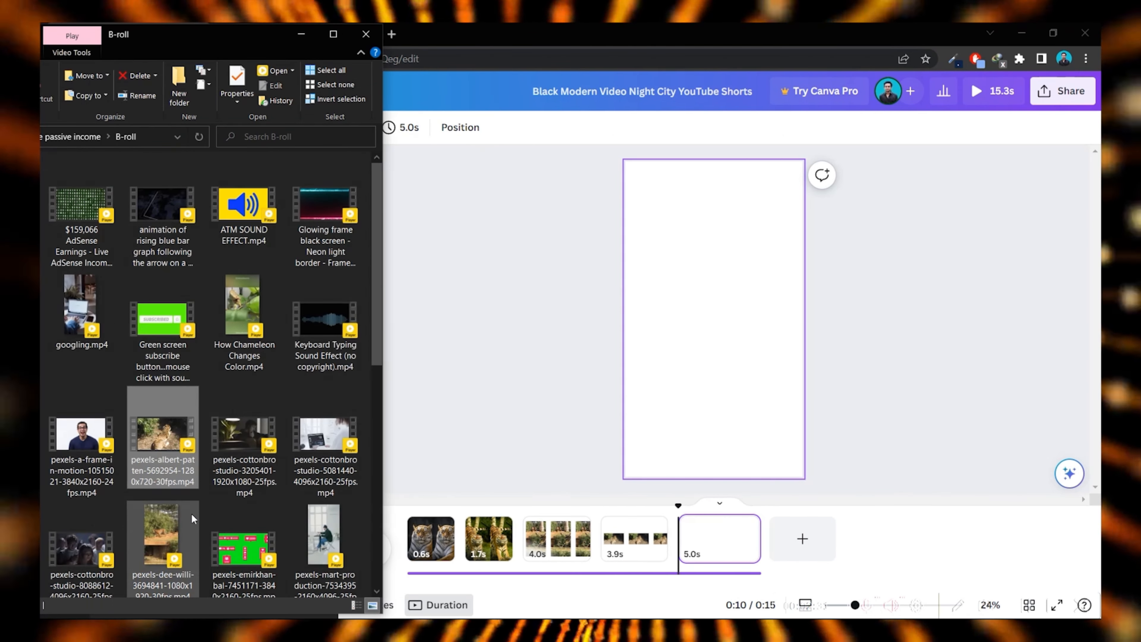
drag(191, 513, 759, 538)
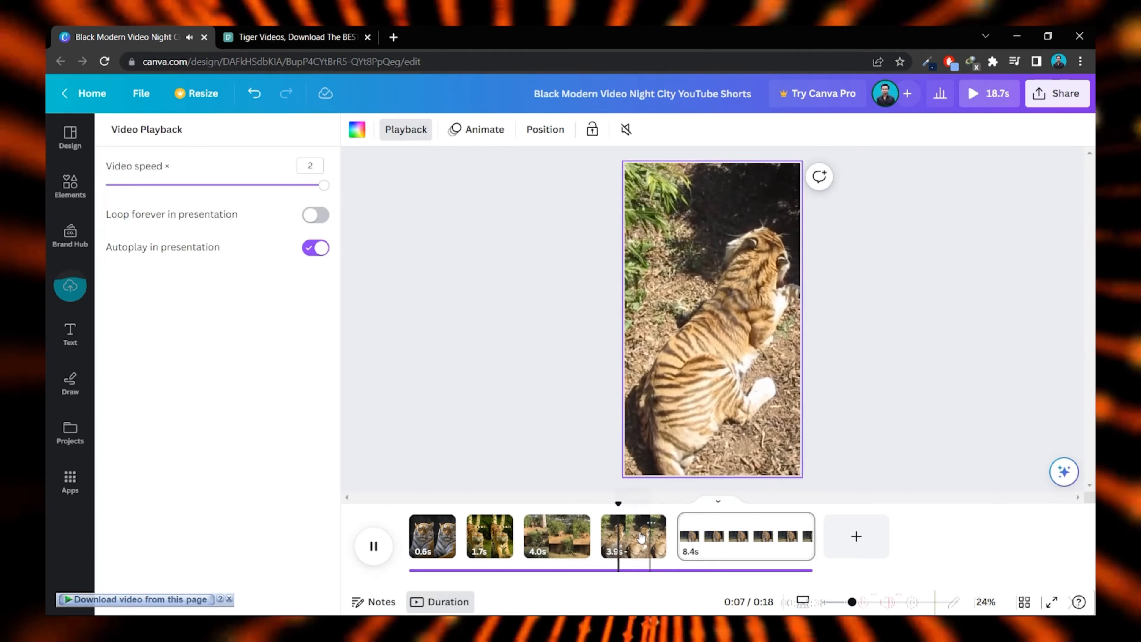
- Mute all videos on the page with the 3.9 s tiger clip
click(631, 536)
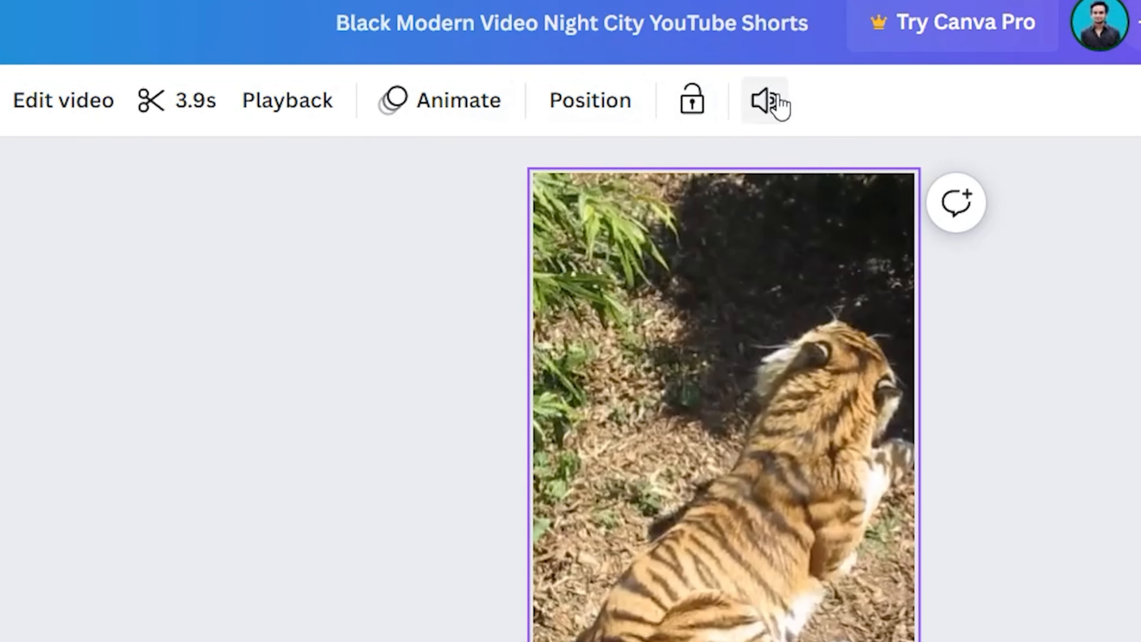
click(767, 102)
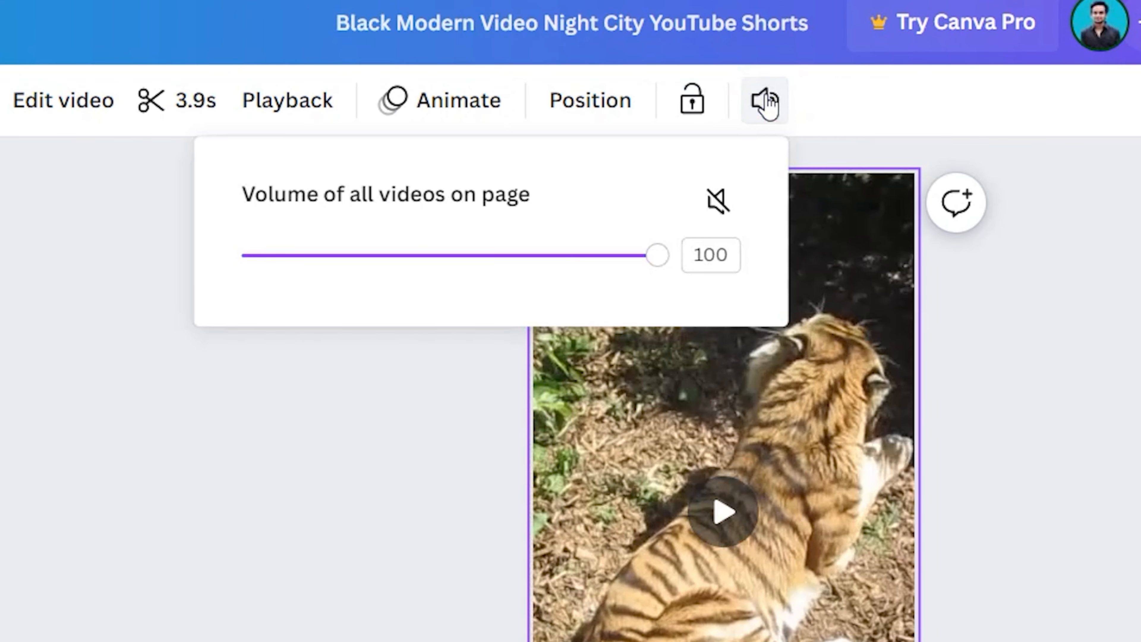
drag(234, 270, 225, 270)
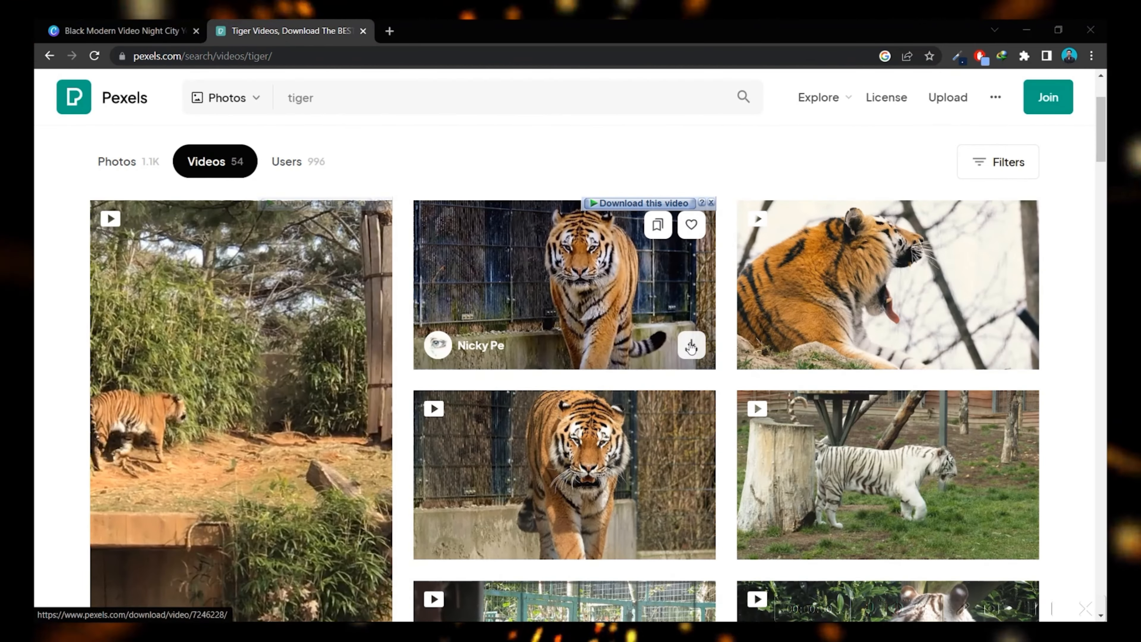
- Switch to the Pexels tiger videos and download the clip of the tiger walking along the fence
click(691, 346)
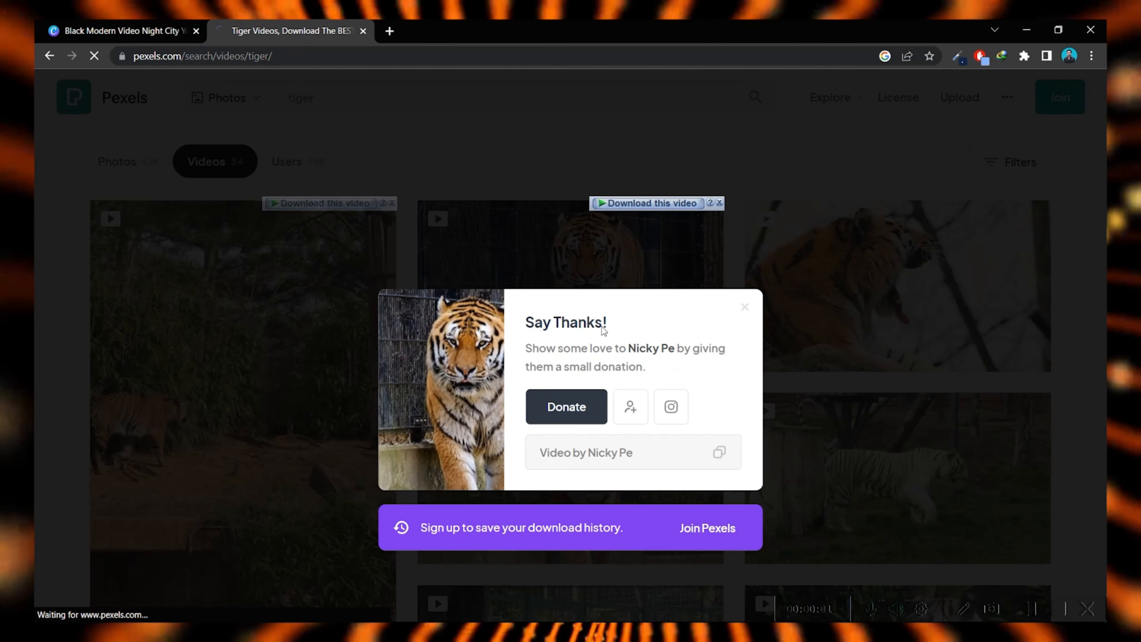
click(560, 388)
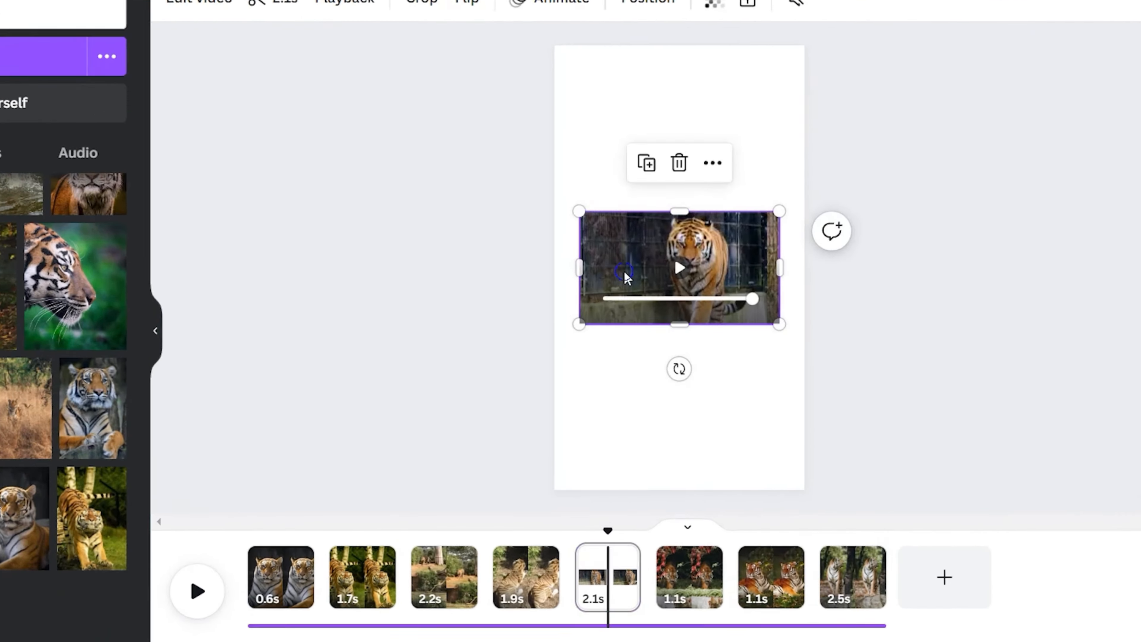
- Set the walking tiger video as the background of the 2.1 s page and preview the neighbouring pages
right_click(627, 278)
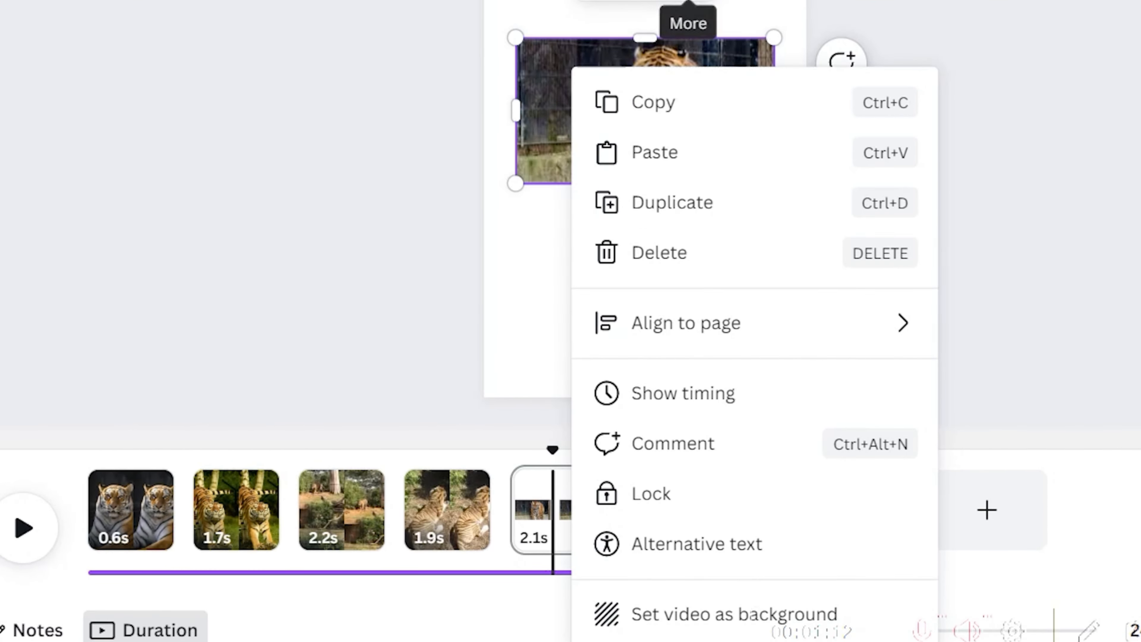
click(780, 359)
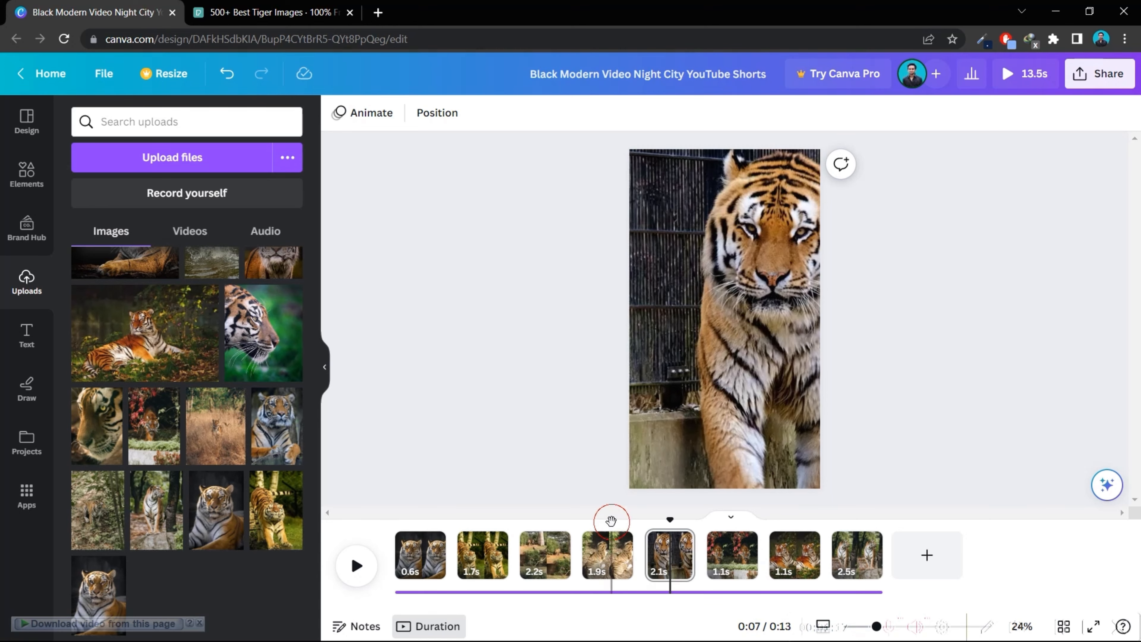
click(611, 520)
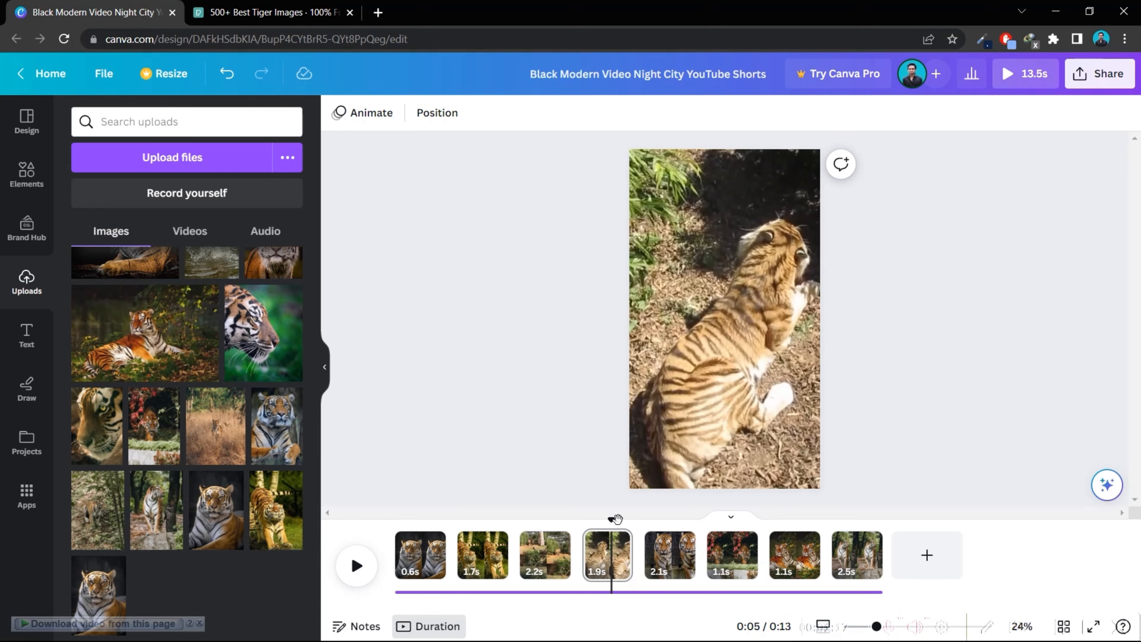
click(726, 526)
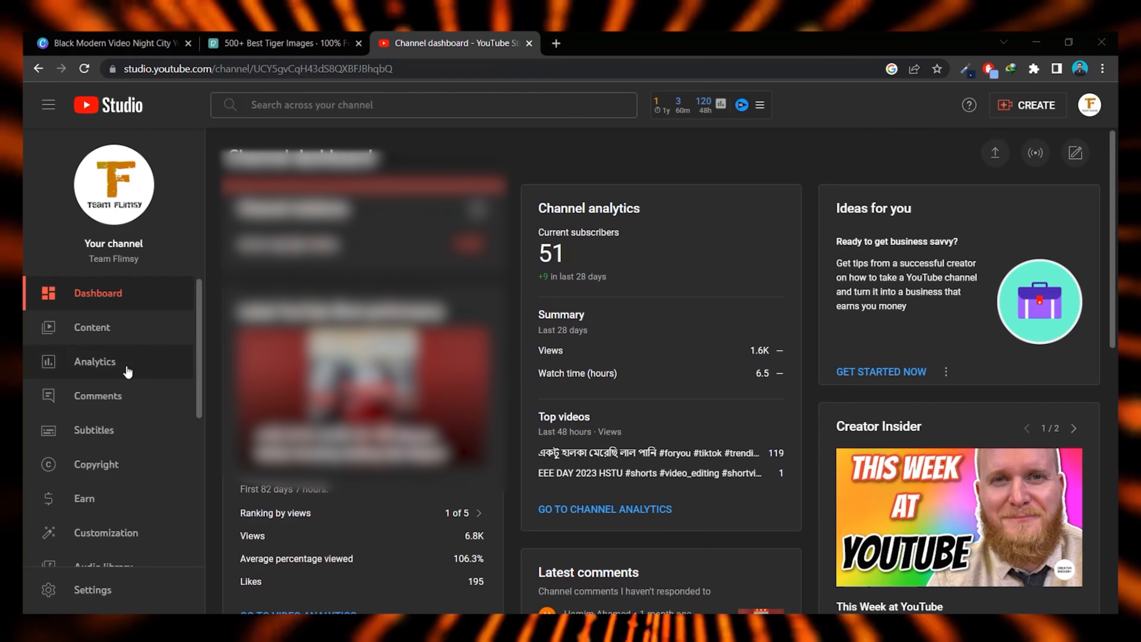
- Open the Audio library in YouTube Studio and play the track Kirwani - Teental
scroll(127, 370, down, 5)
click(113, 359)
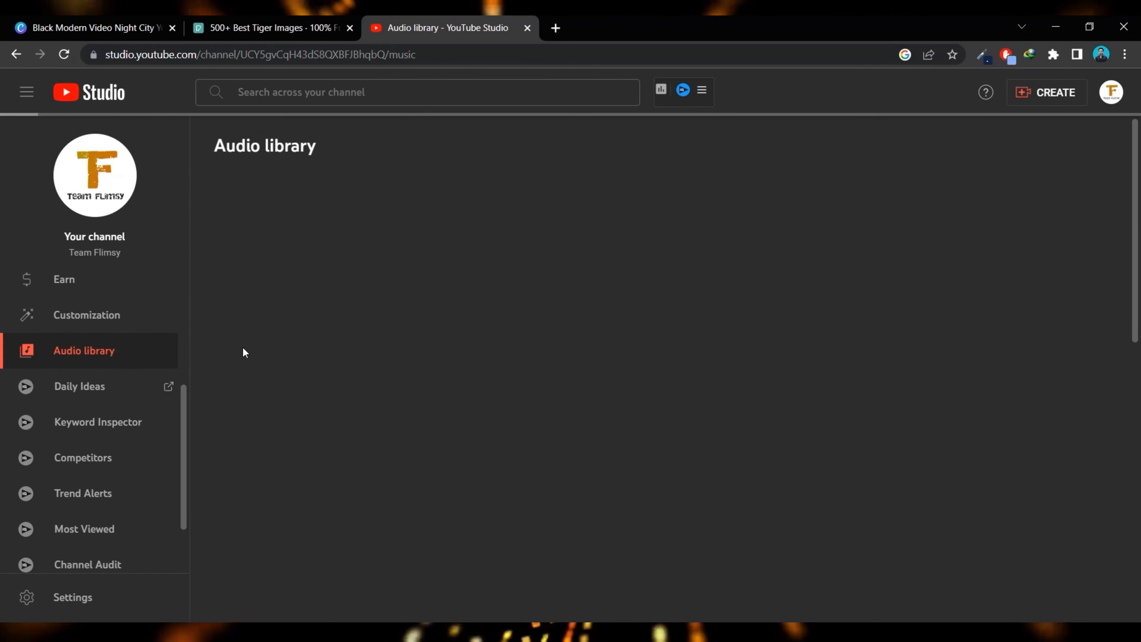
scroll(225, 373, down, 10)
scroll(219, 380, down, 2)
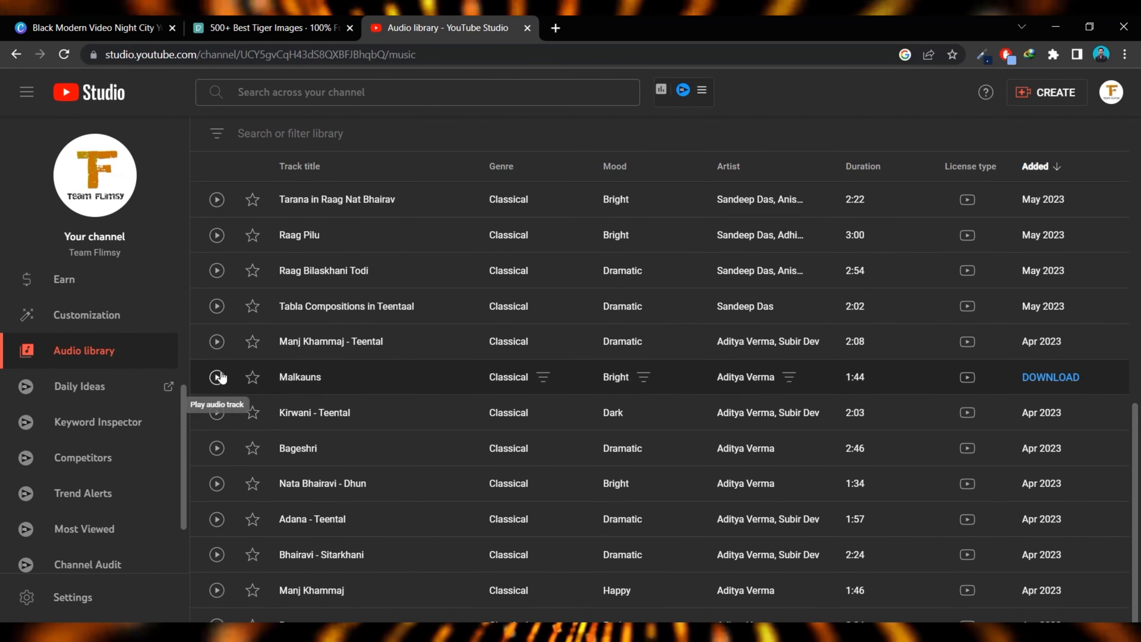
click(217, 410)
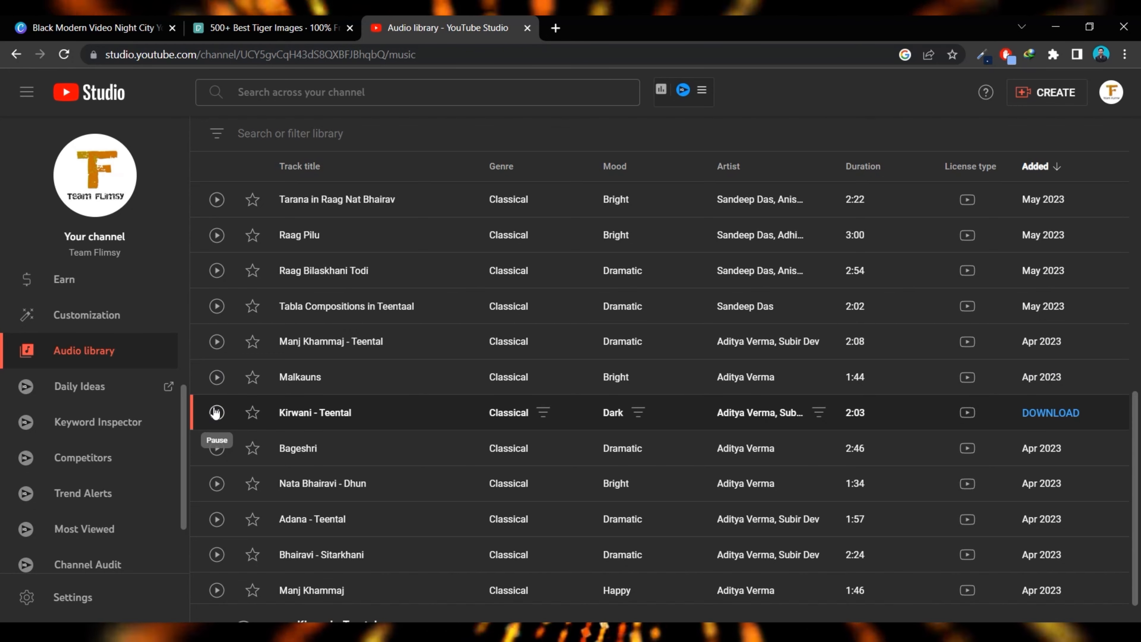
- Filter the music tracks by the Ambient genre and play one of the listed tracks
scroll(219, 413, up, 10)
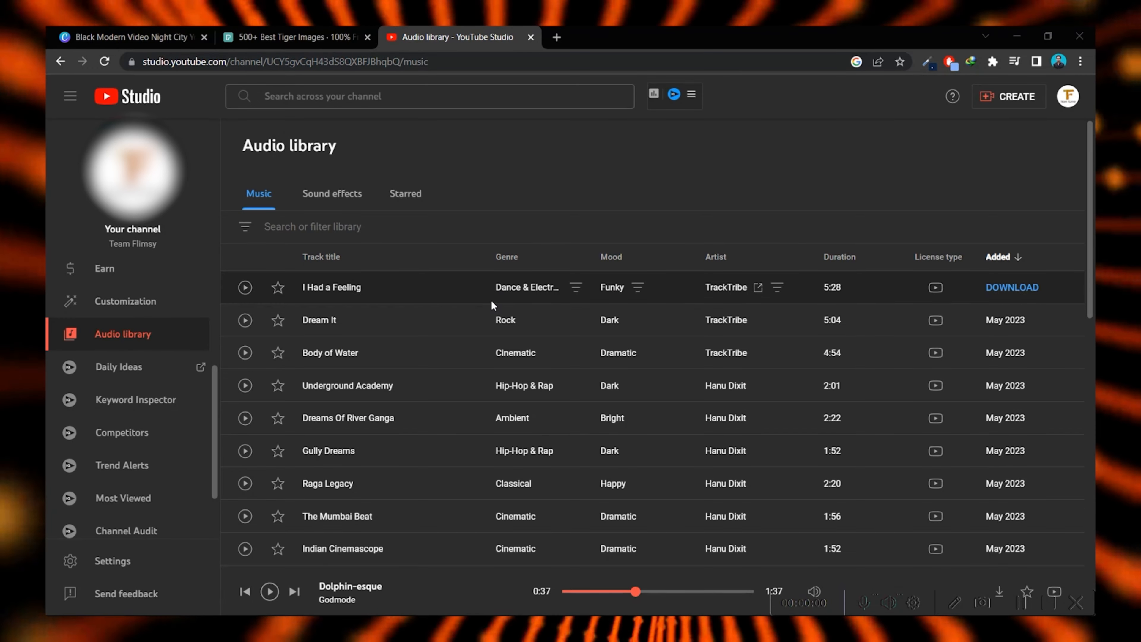
click(244, 227)
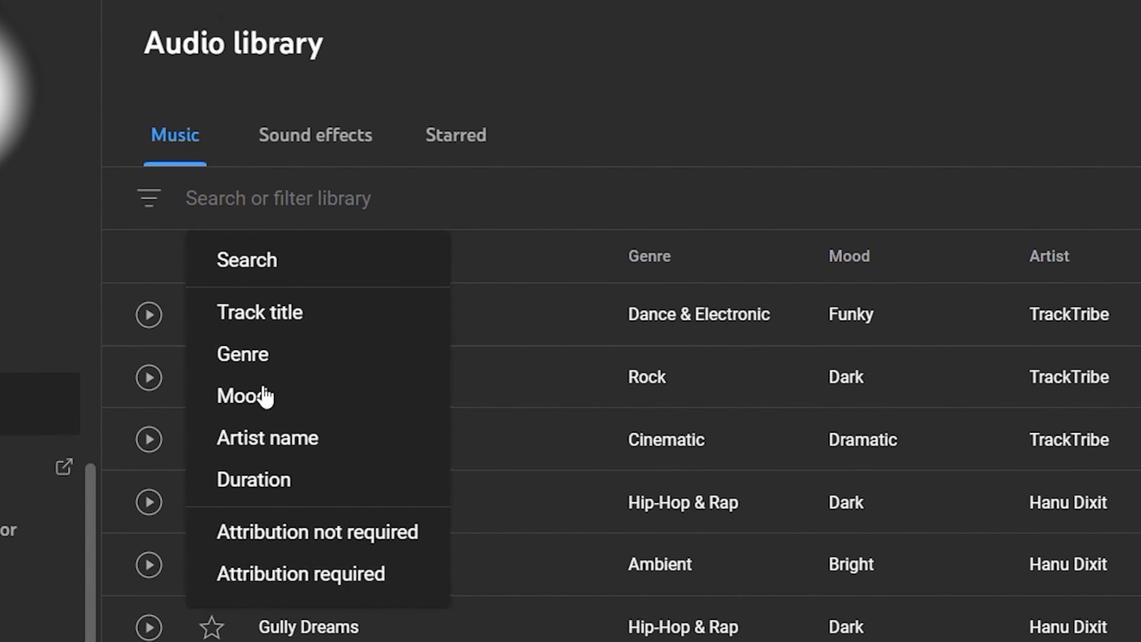
click(265, 366)
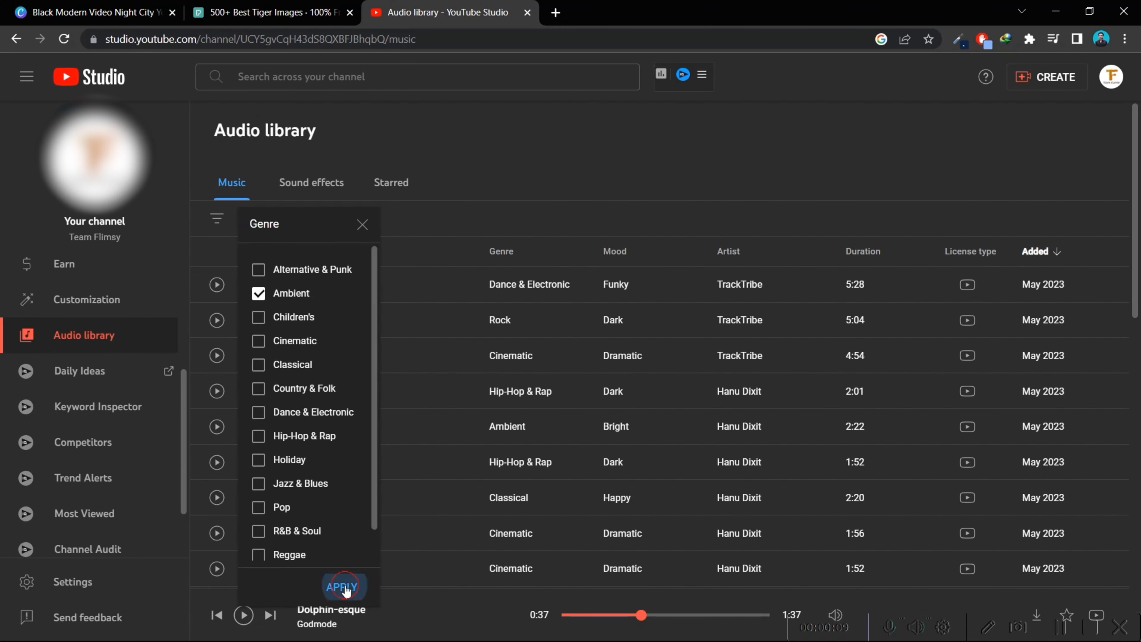
click(342, 587)
click(217, 355)
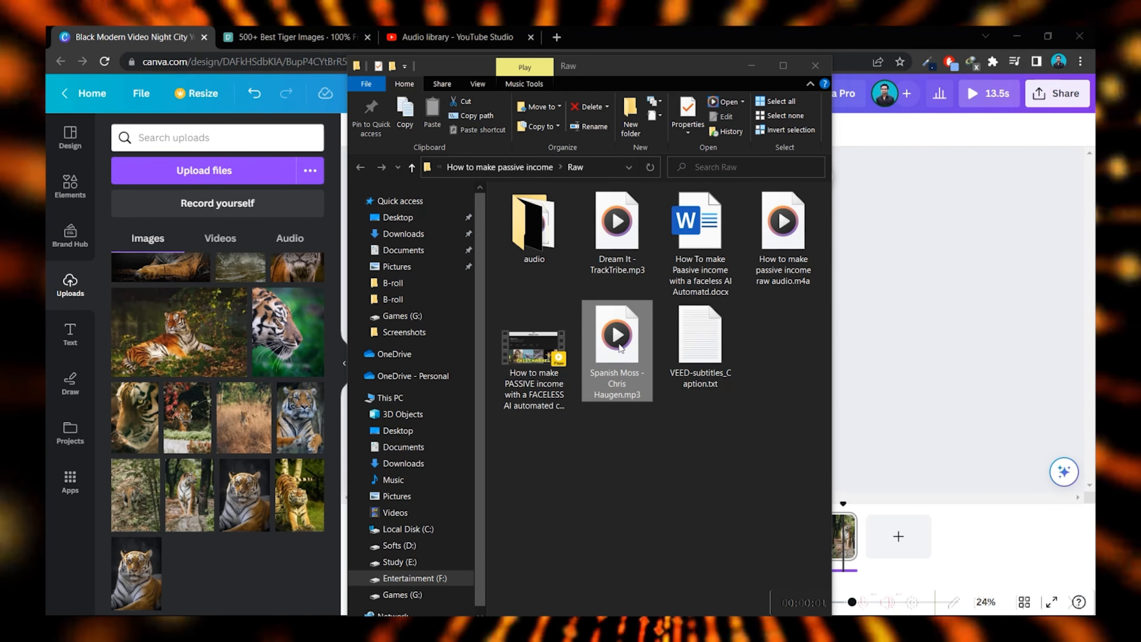
- Switch to Canva, upload Spanish Moss - Chris Haugen.mp3 from the Raw folder and add it to the timeline as background music
drag(612, 332, 293, 553)
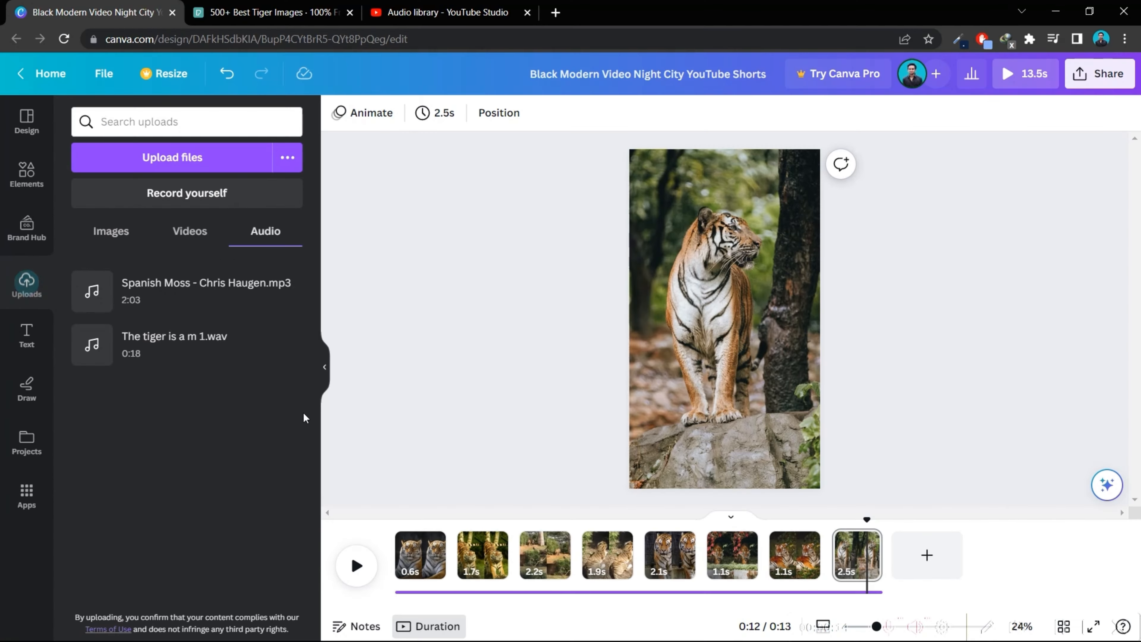
drag(287, 266, 400, 579)
drag(230, 573, 229, 574)
- Preview the short with its voiceover and background music, and download the video
click(360, 584)
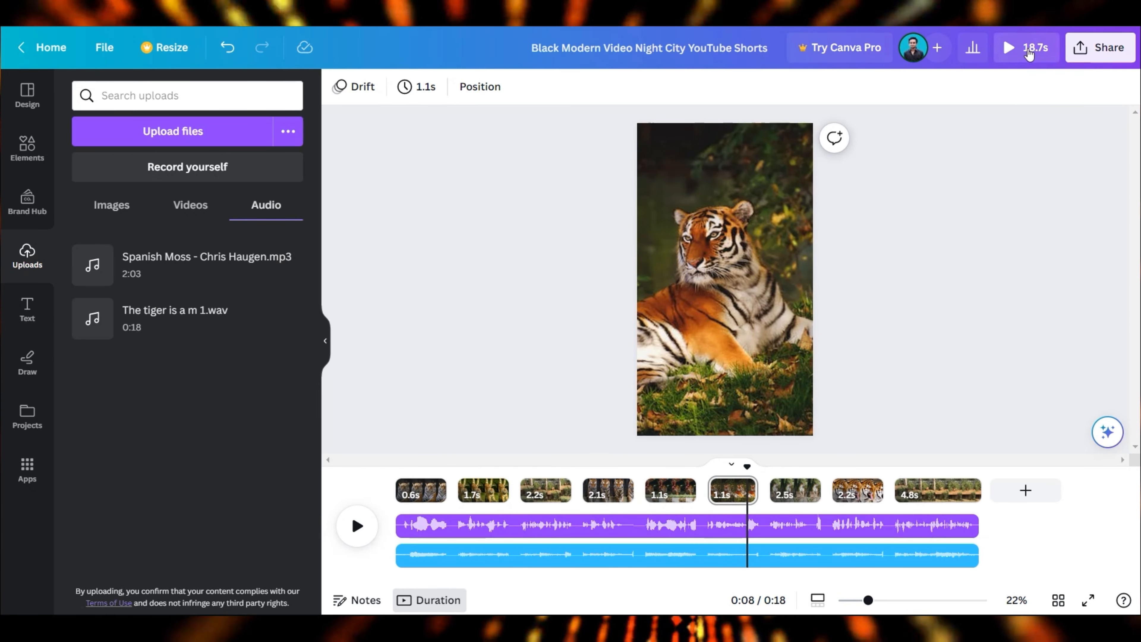
click(1026, 47)
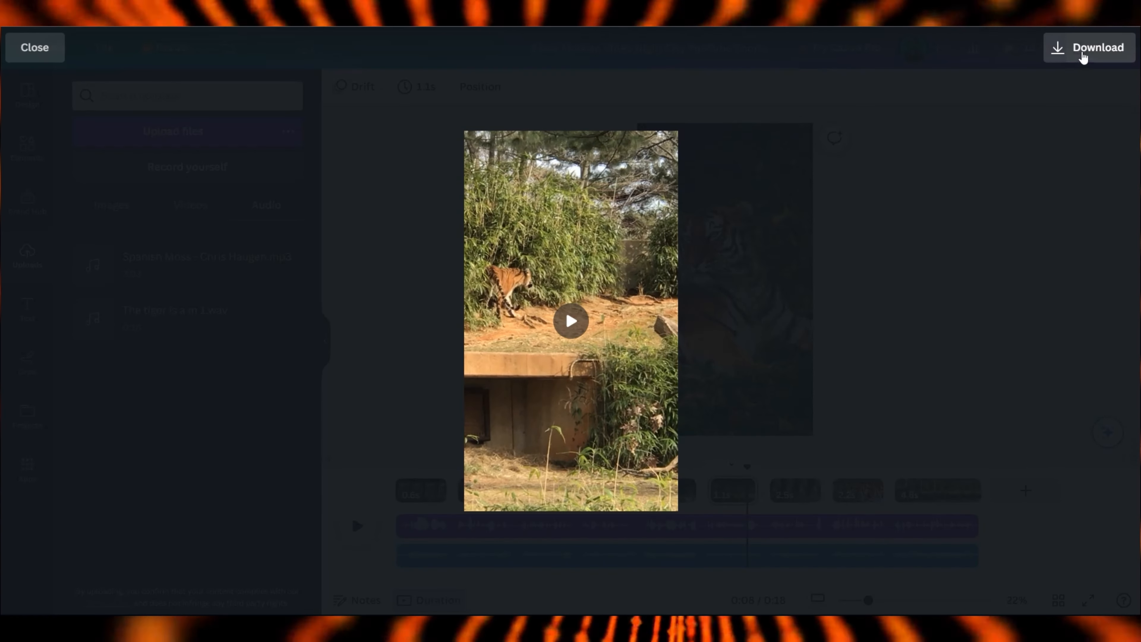
click(1082, 53)
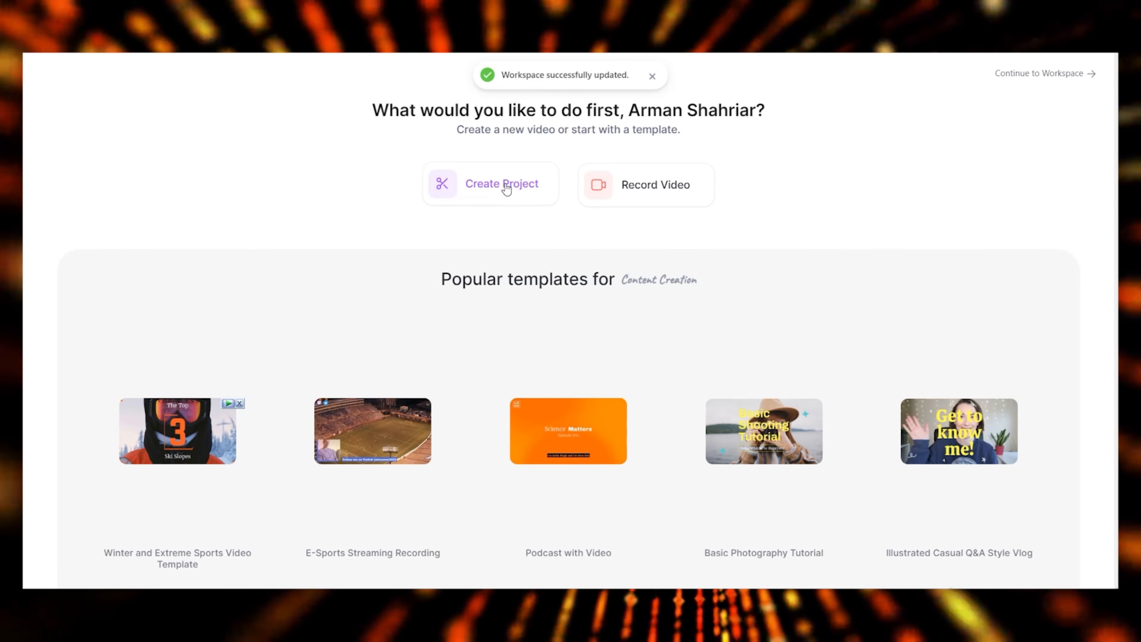
- Switch to VEED, create a new project and upload the downloaded Black Modern Video Night City YouTube Shorts video
click(506, 188)
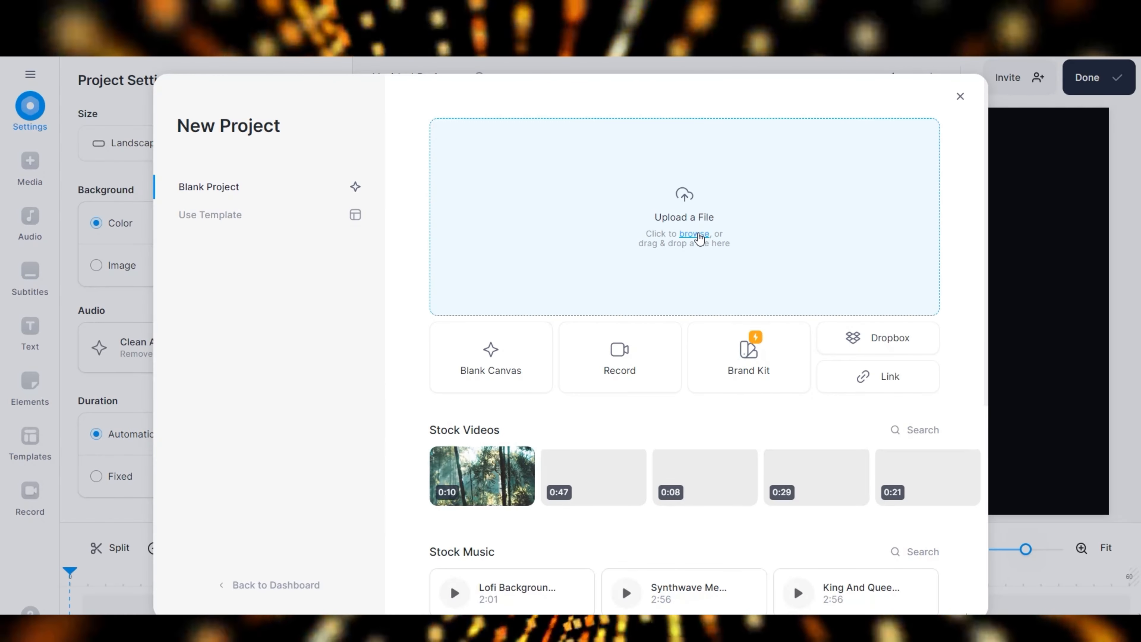
click(698, 235)
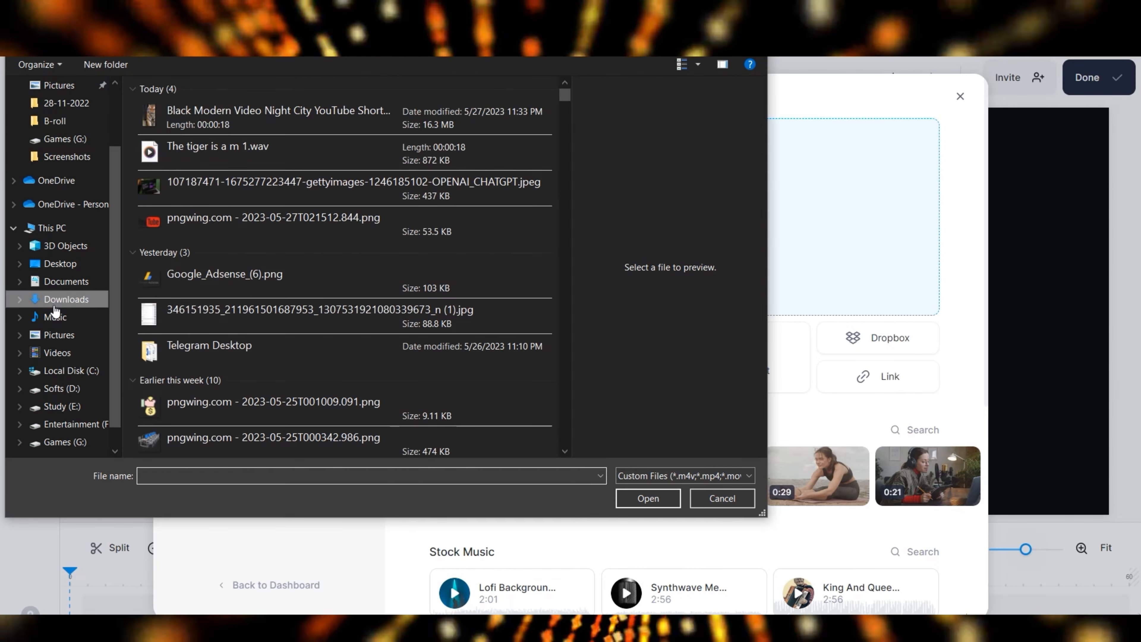
click(288, 117)
click(646, 499)
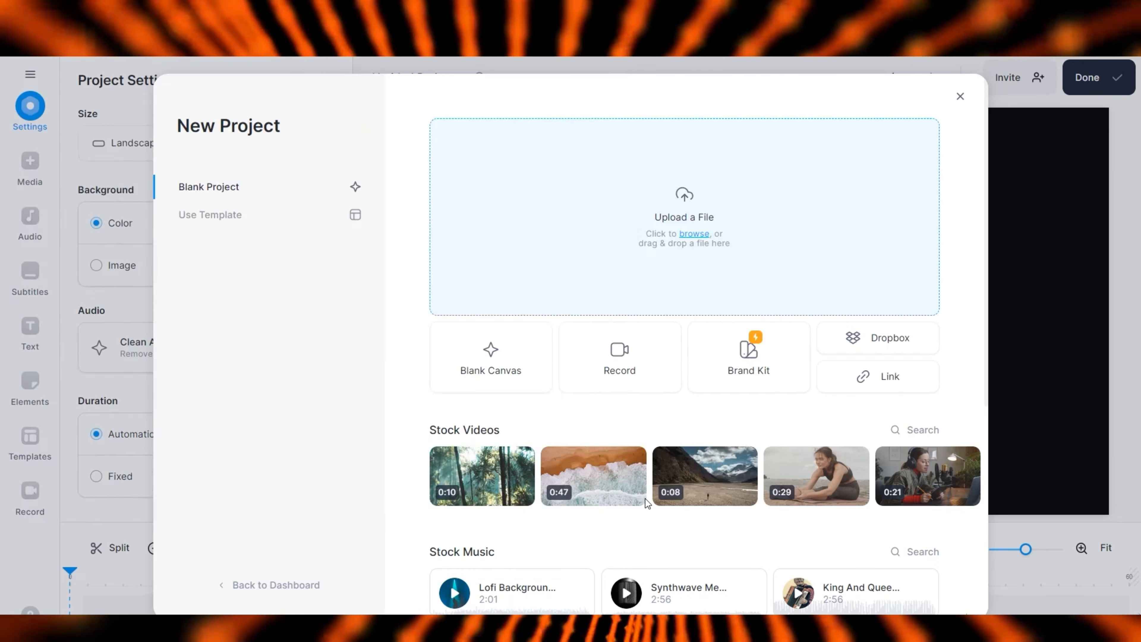
- Generate automatic subtitles for the video with English (US) as the spoken language and play them back
click(30, 277)
click(615, 133)
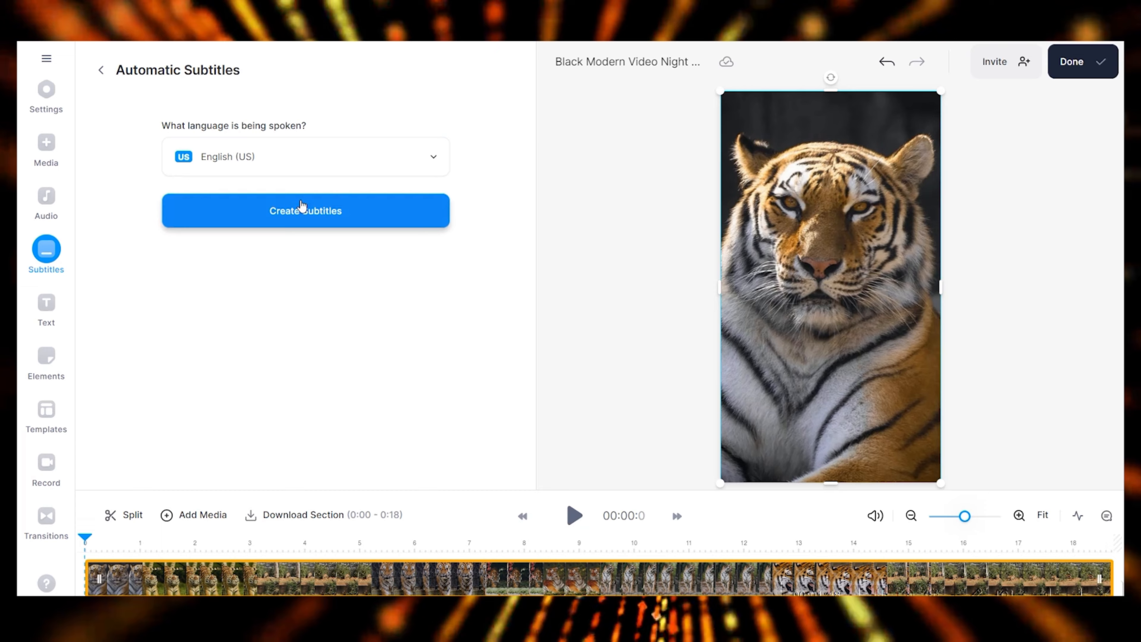
click(302, 206)
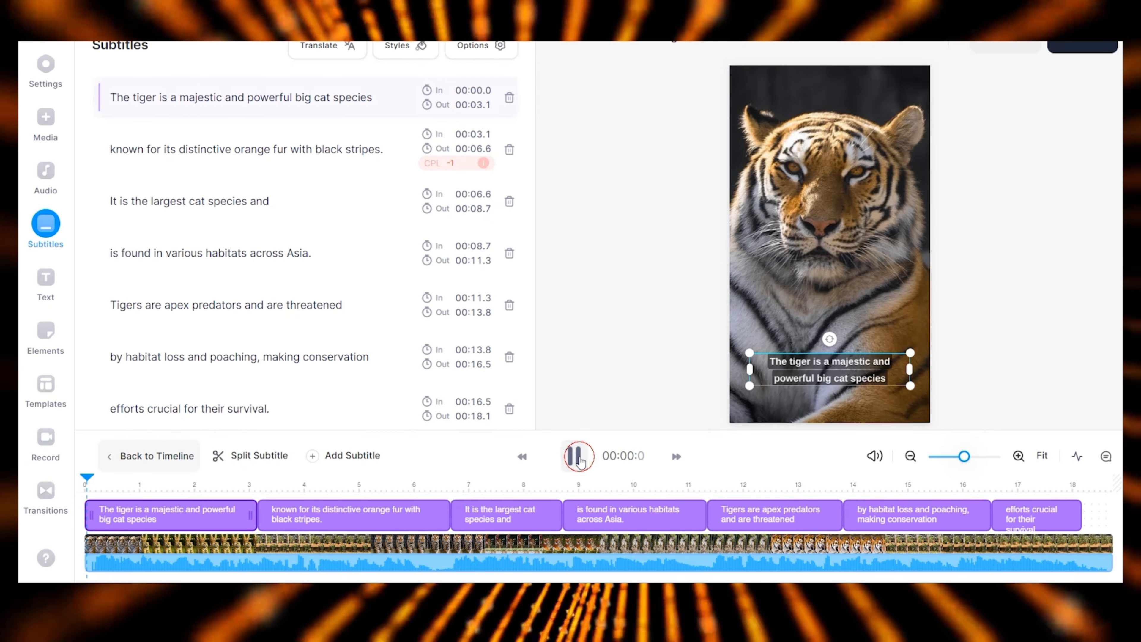
click(579, 461)
- Change the text colour of the Concert One subtitle style to black and check its effect and animation settings
click(396, 45)
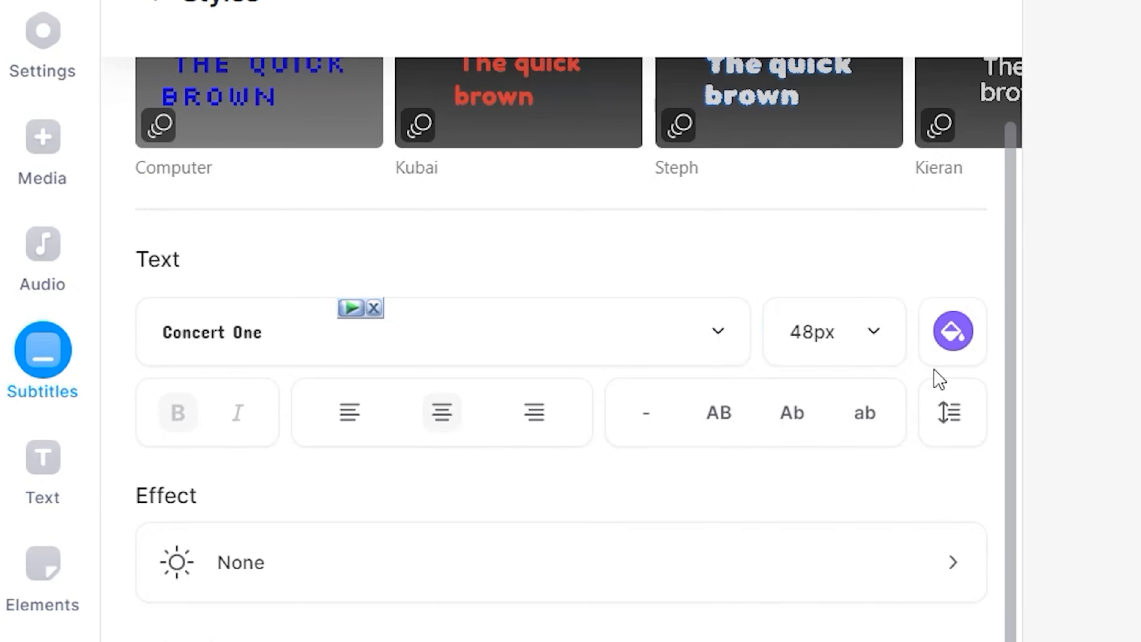
click(950, 337)
click(885, 225)
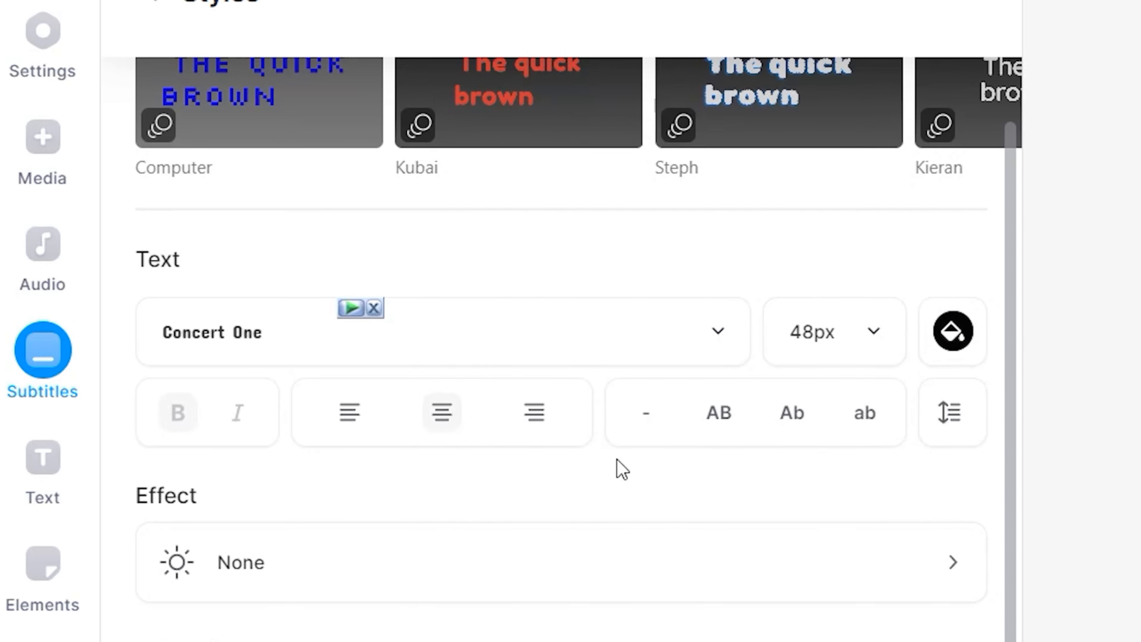
scroll(516, 445, down, 3)
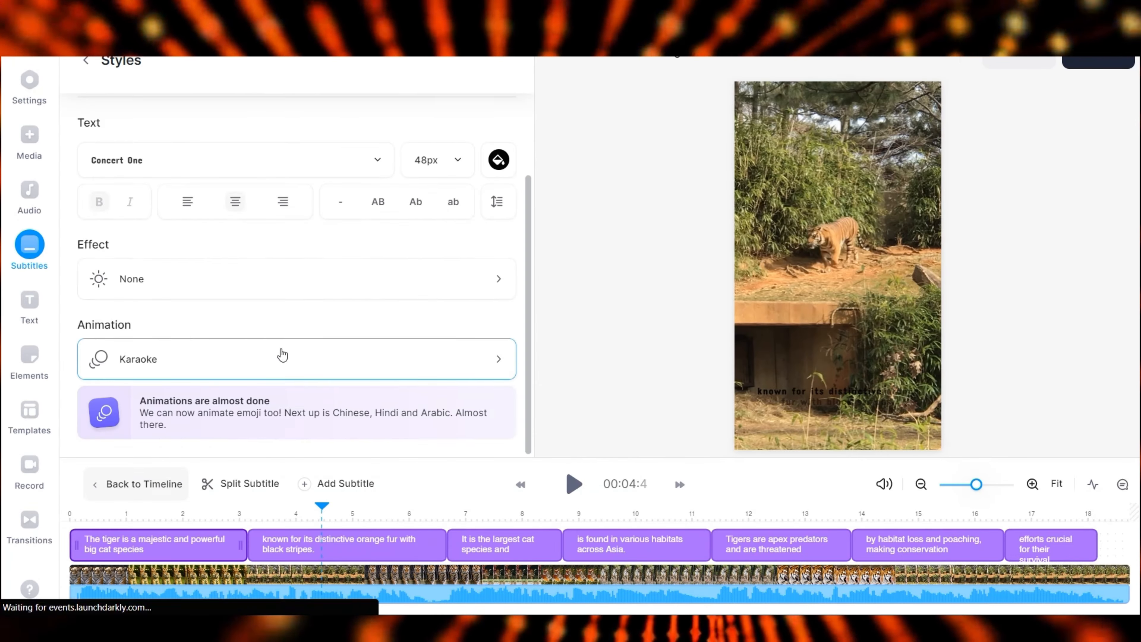
- Check the Box Highlight subtitles at several points of the video and set their highlight colour to bright red
click(458, 570)
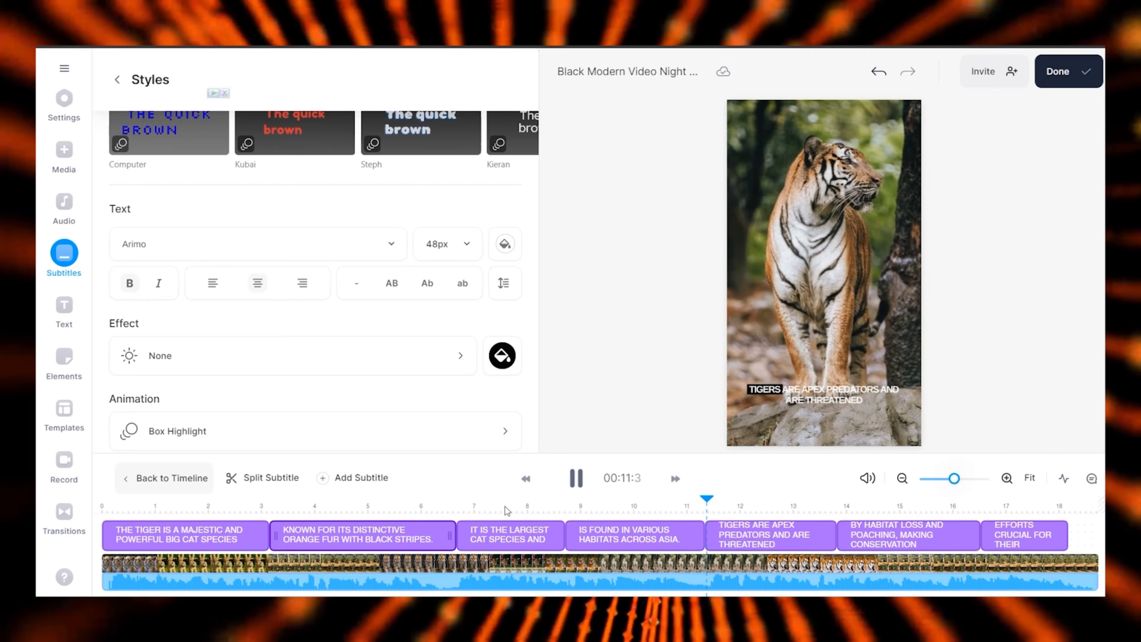
click(614, 506)
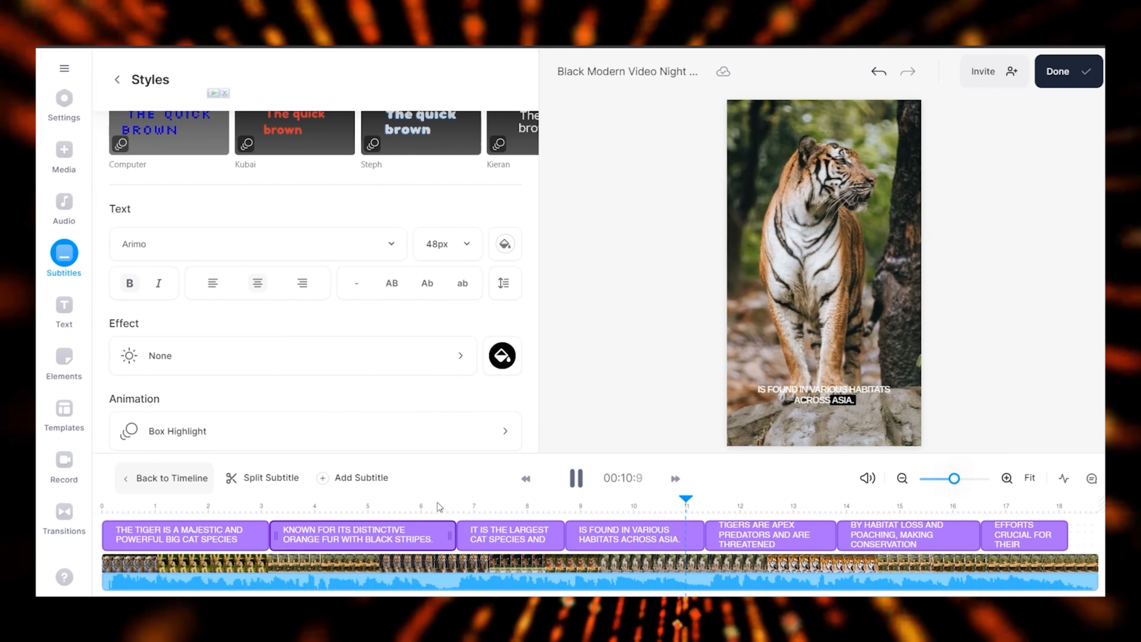
click(384, 508)
key(space)
click(503, 356)
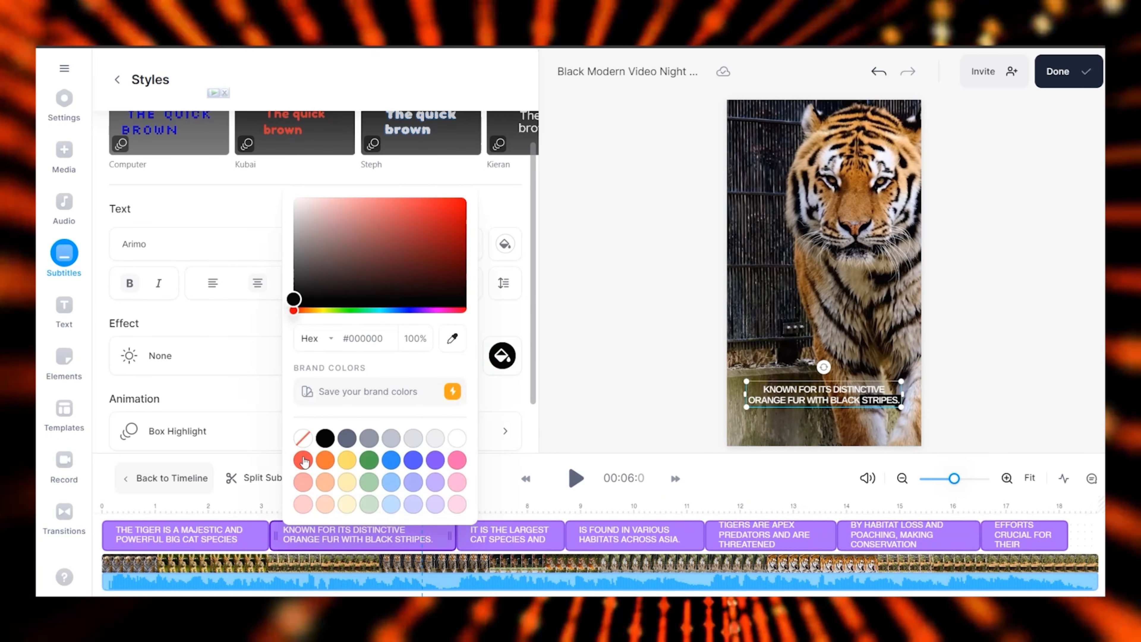
drag(294, 302, 489, 203)
- Preview the red-highlighted subtitles and export the video in Standard quality
click(576, 478)
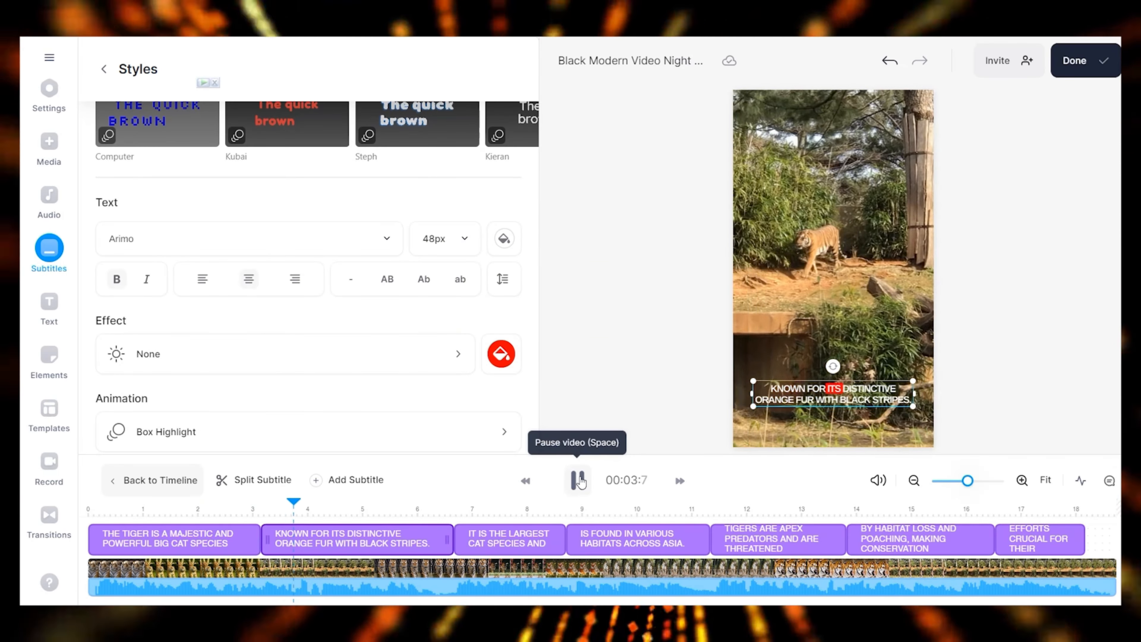
click(579, 477)
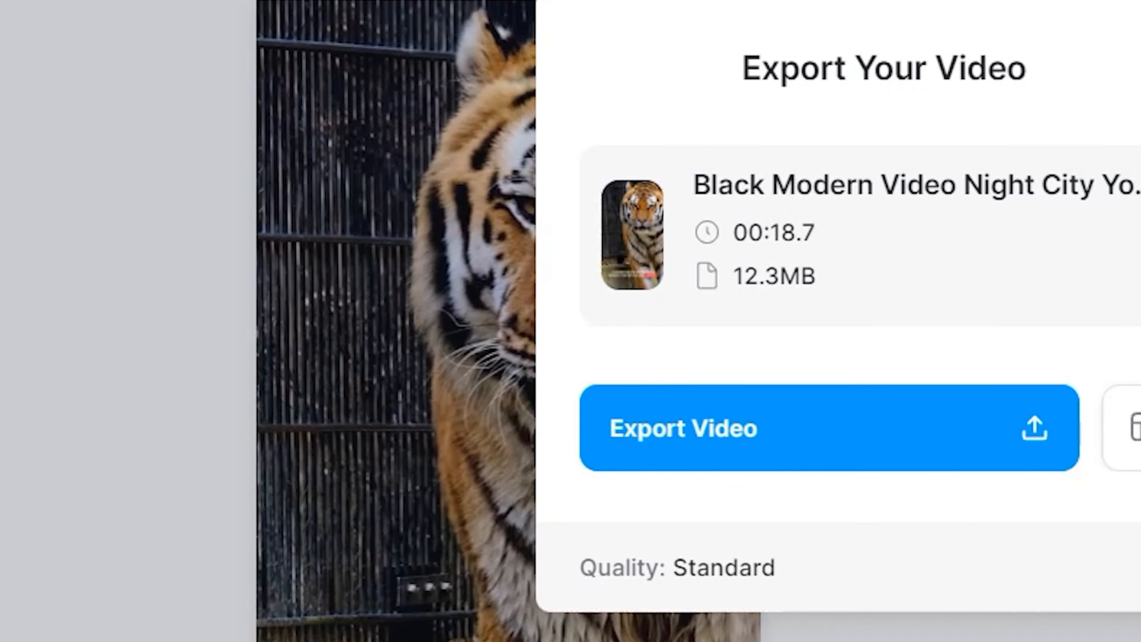
click(815, 445)
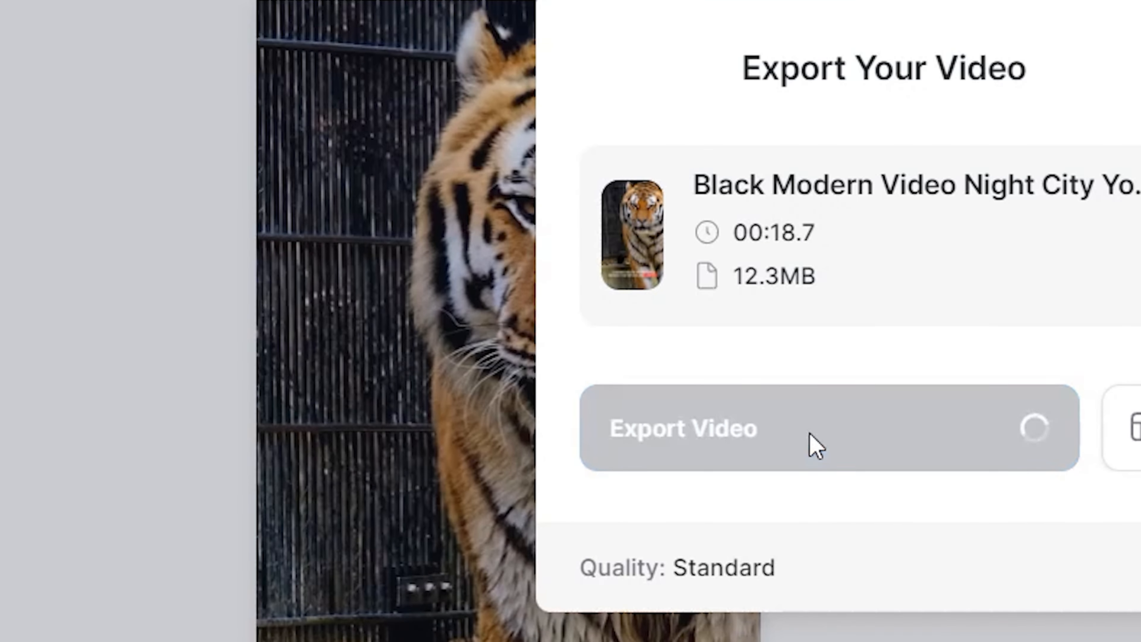